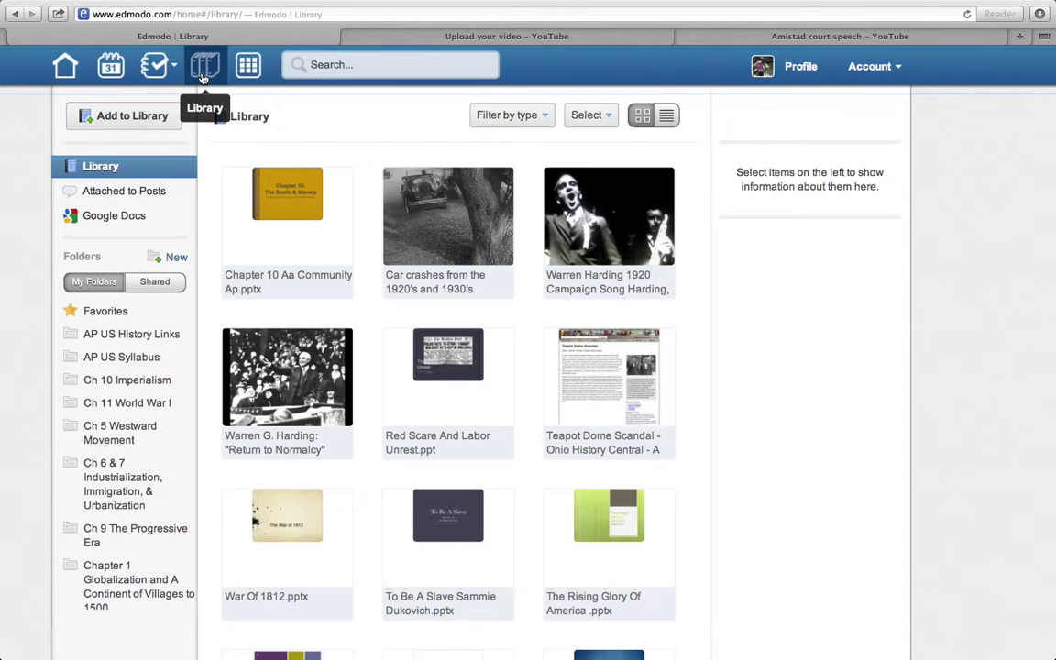
Open the home page and read through the 1A Honors US History group's posts, assignments and student replies.
click(65, 73)
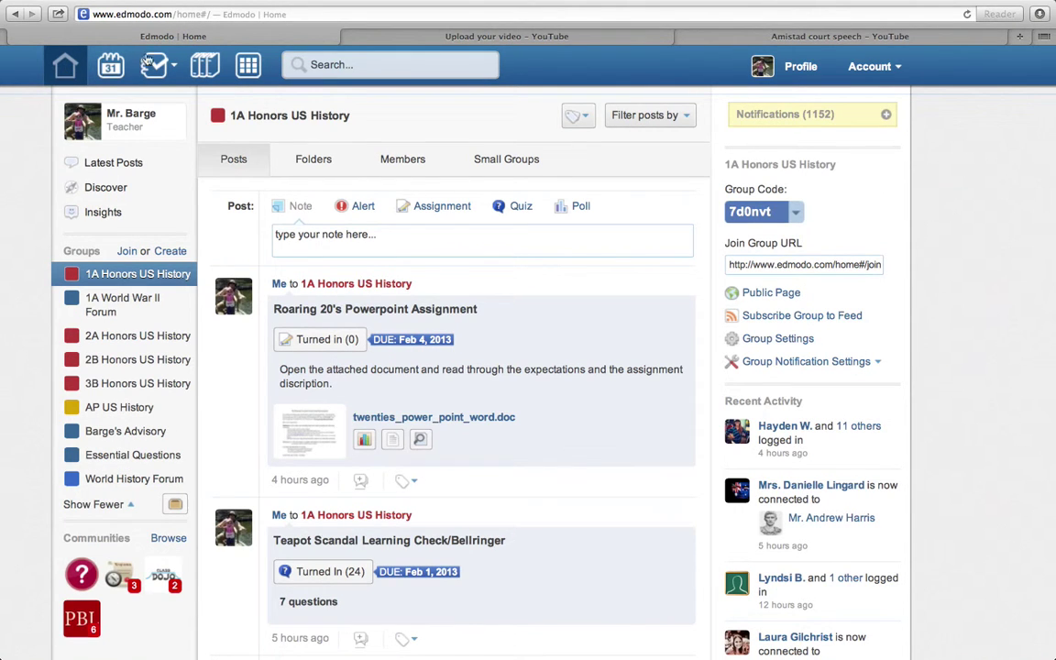
scroll(550, 471, down, 1)
scroll(550, 470, down, 5)
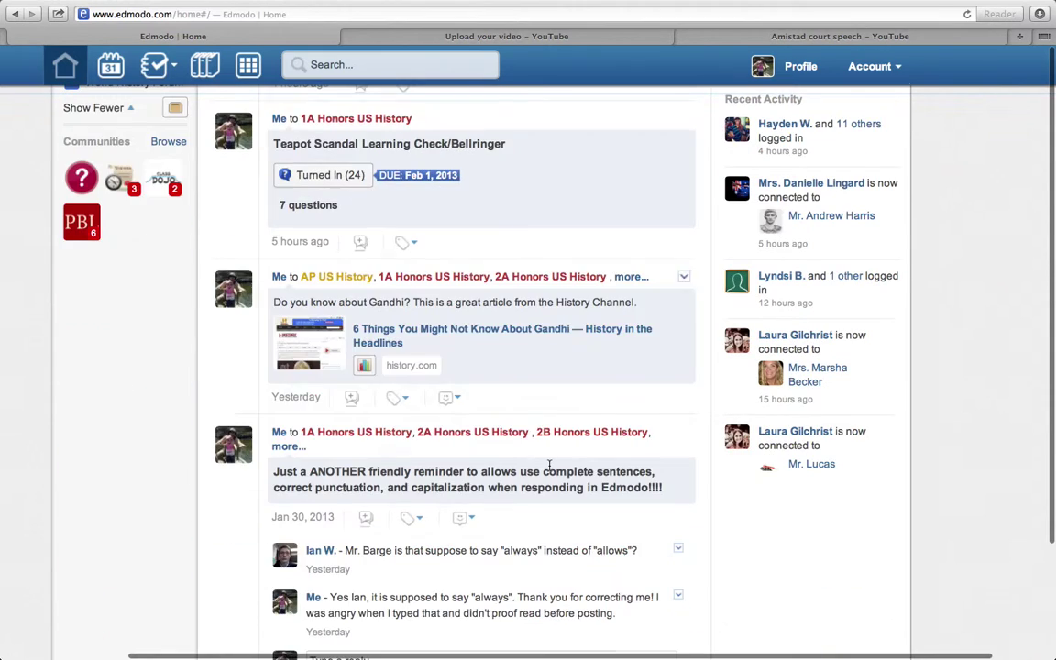
scroll(549, 470, up, 4)
scroll(550, 470, up, 2)
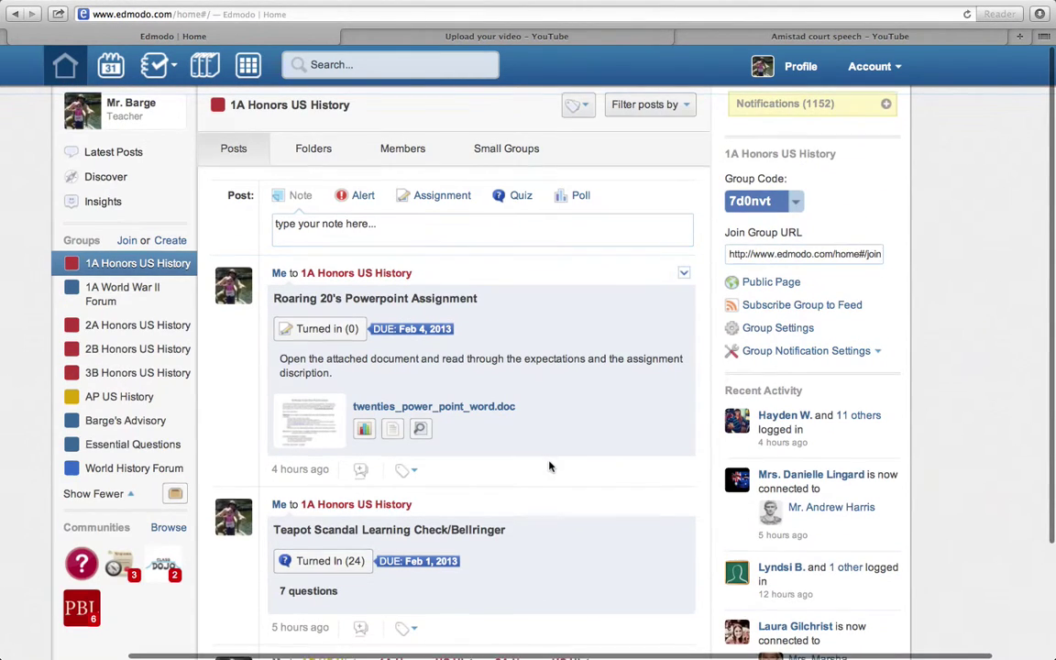
scroll(550, 466, down, 5)
scroll(549, 466, down, 3)
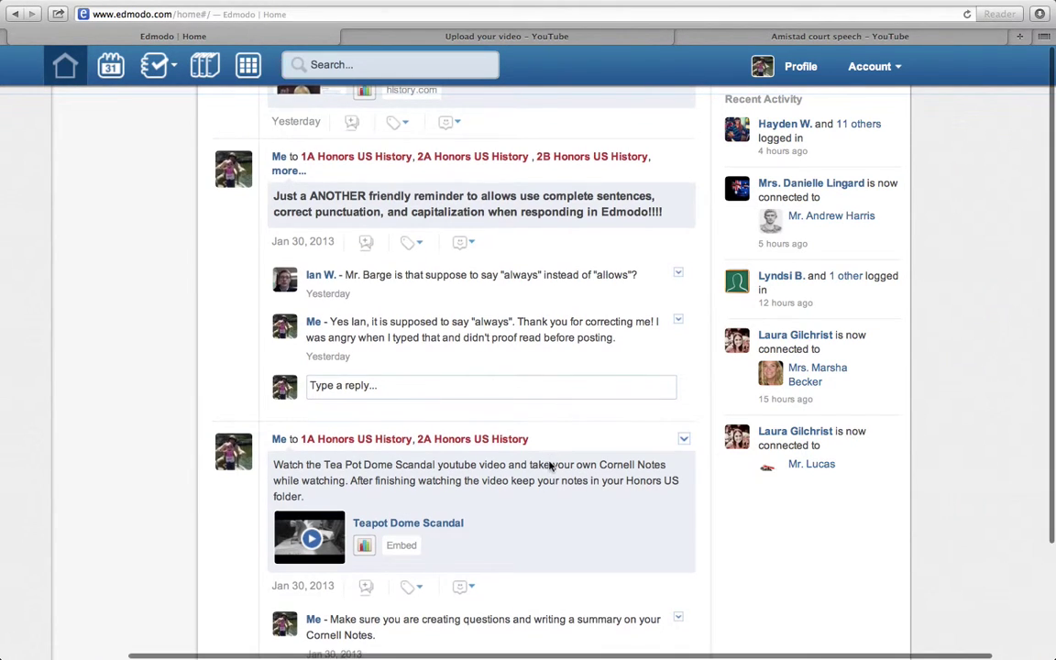
scroll(550, 464, down, 5)
scroll(549, 466, down, 2)
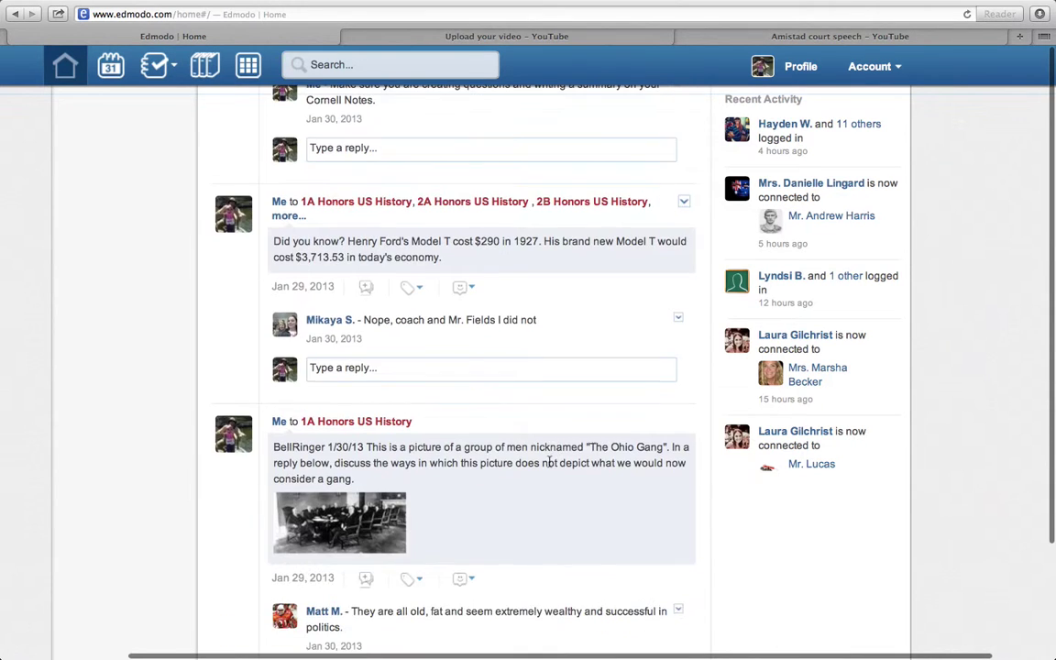
scroll(550, 464, down, 3)
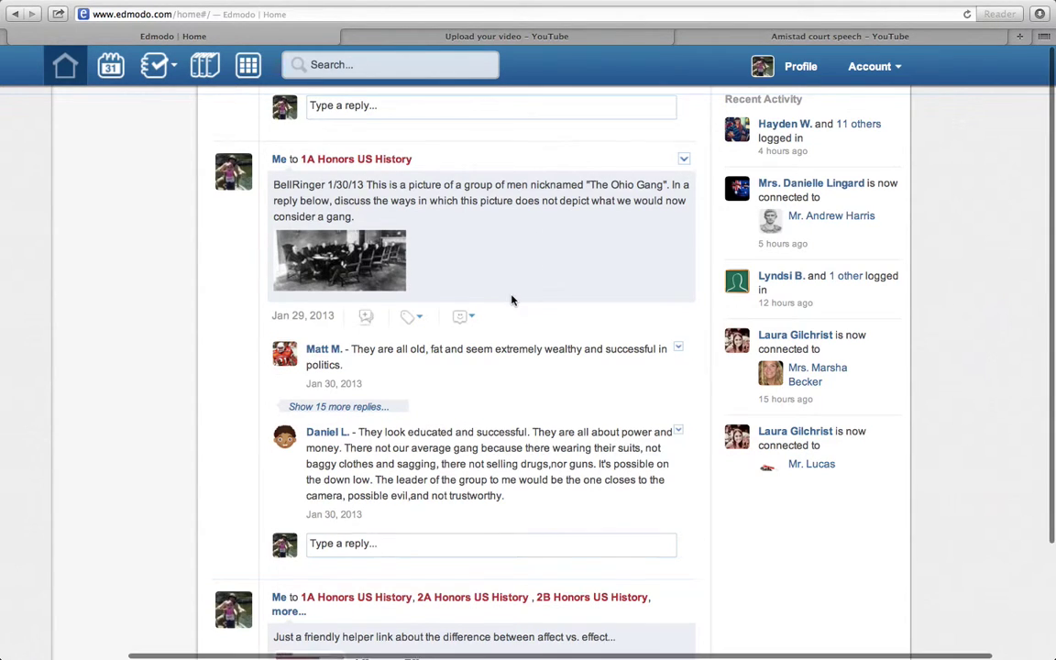
scroll(512, 300, down, 10)
scroll(512, 299, down, 3)
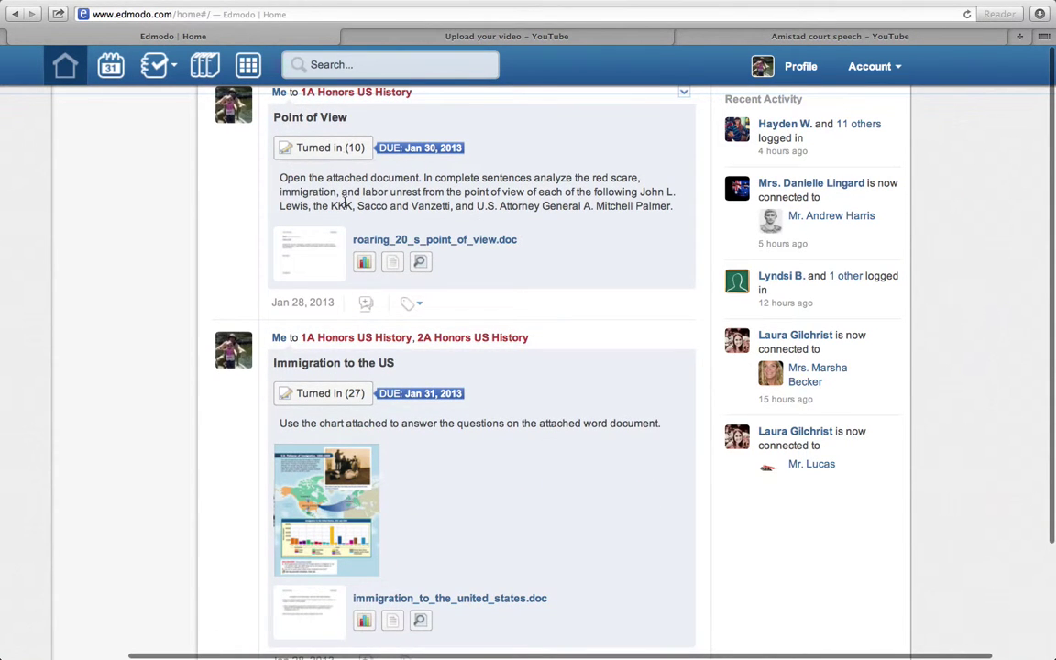
scroll(447, 464, down, 4)
scroll(447, 464, down, 3)
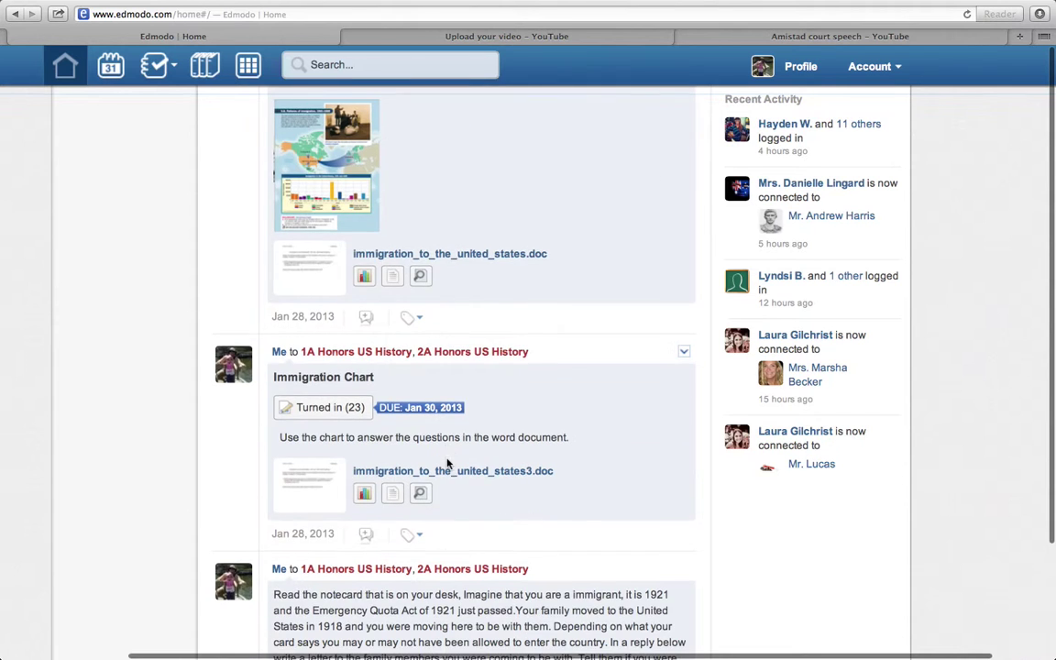
scroll(502, 438, down, 5)
scroll(502, 438, down, 1)
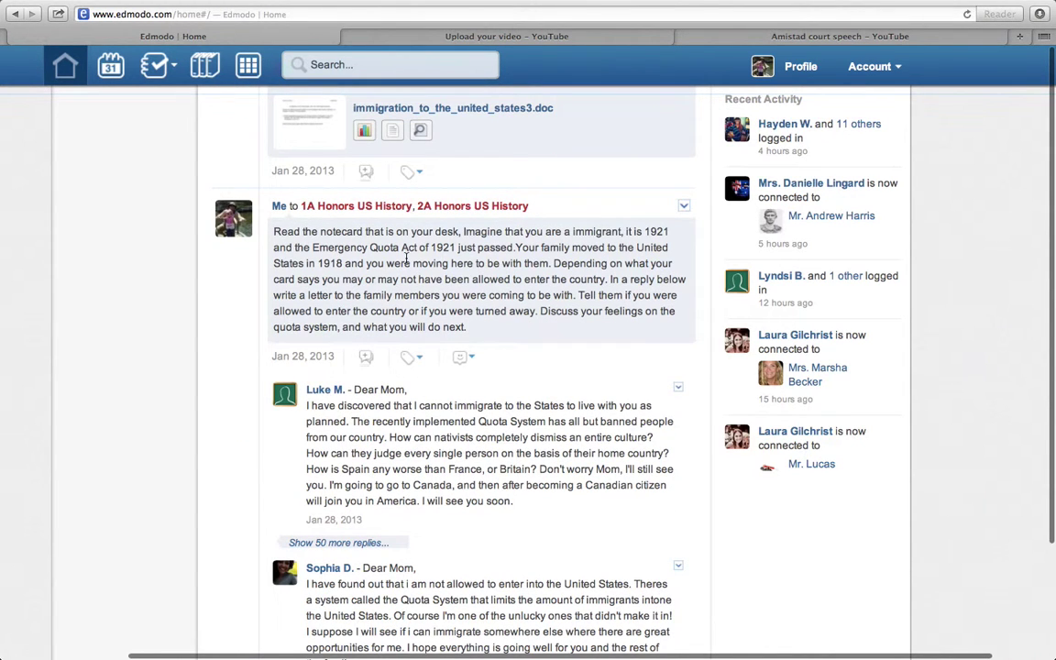
scroll(441, 308, down, 6)
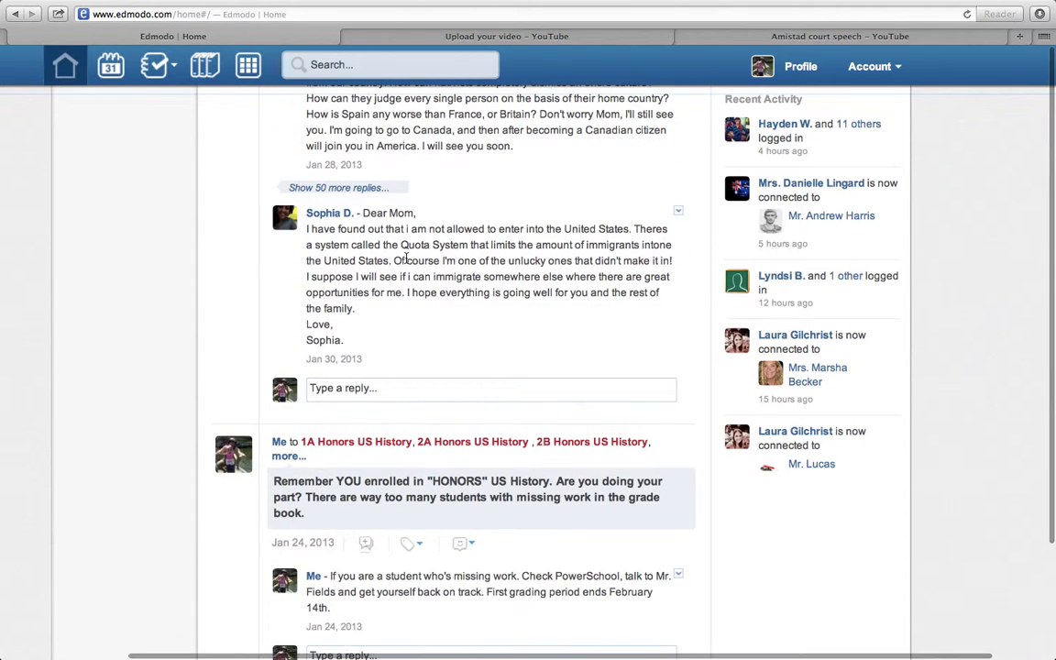
scroll(406, 258, down, 4)
scroll(406, 258, down, 3)
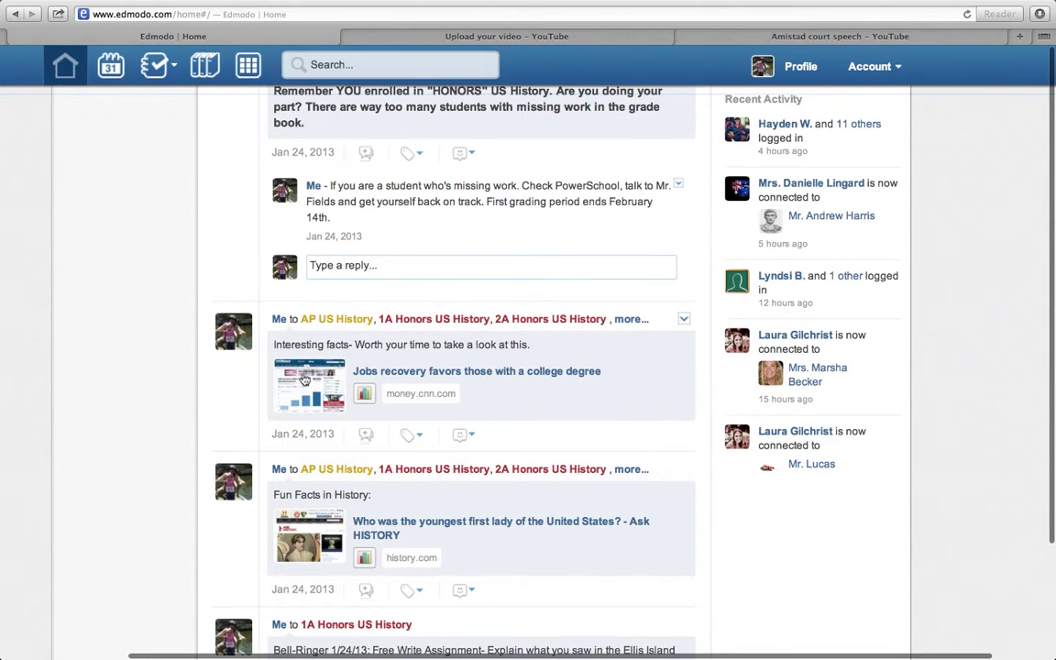
View the Ellis Island photograph in the Bell-Ringer 1/24/13 post at full size, and close it.
scroll(312, 366, down, 5)
scroll(309, 383, down, 1)
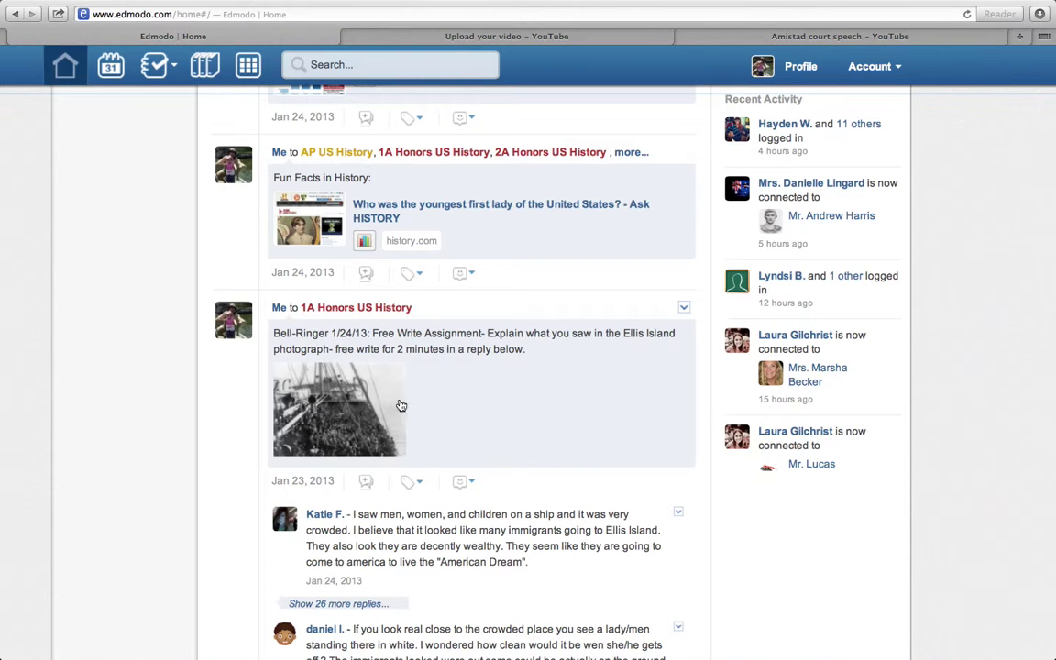
click(348, 411)
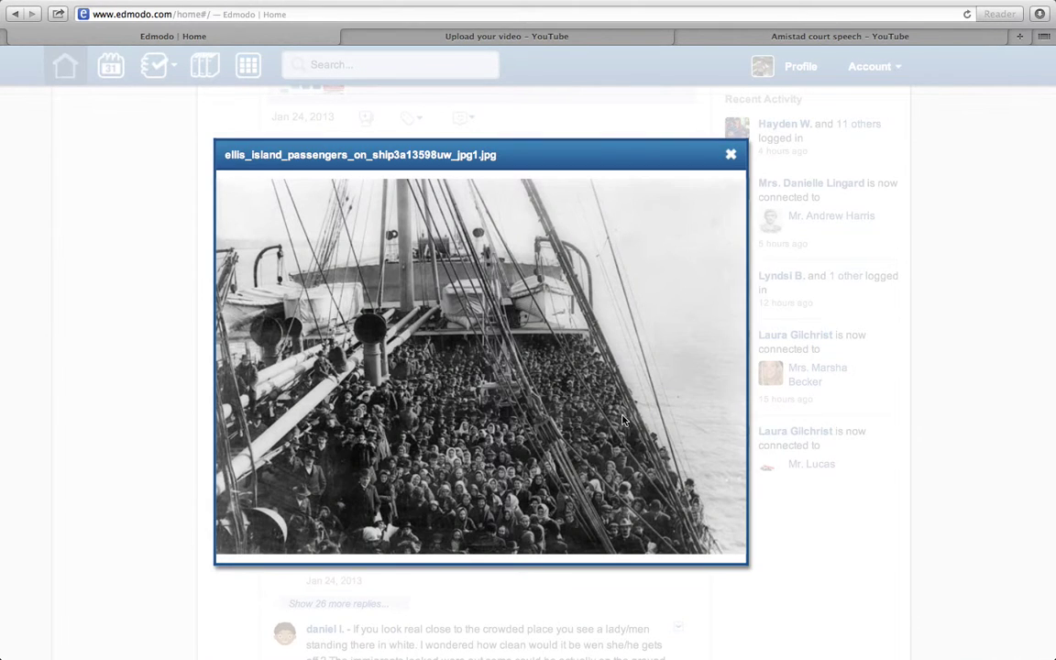
scroll(665, 438, up, 4)
scroll(665, 438, up, 1)
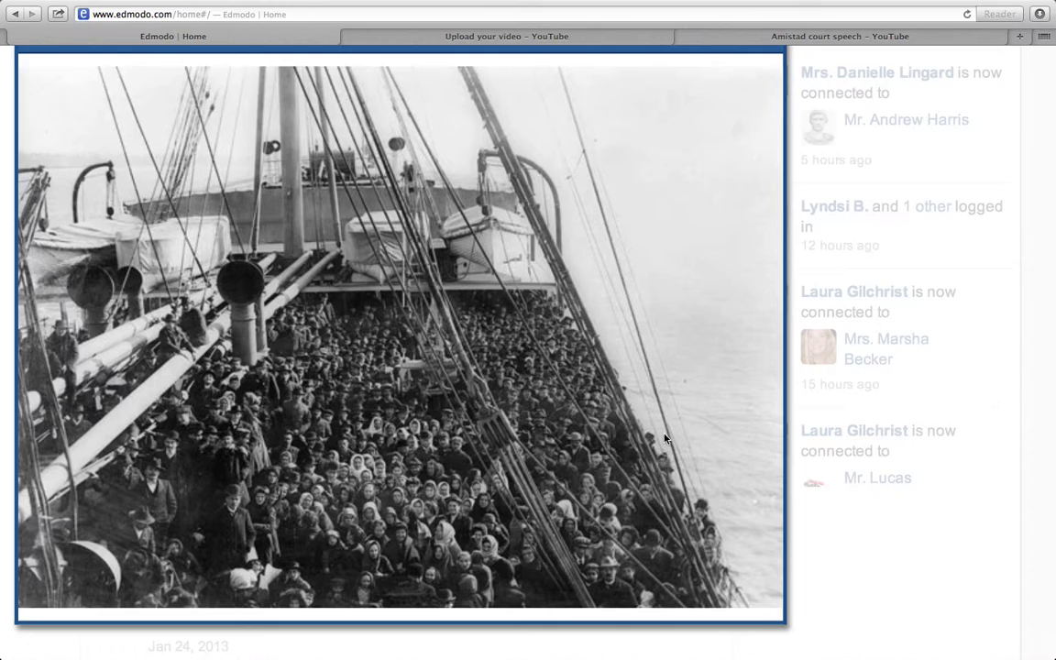
scroll(665, 438, down, 5)
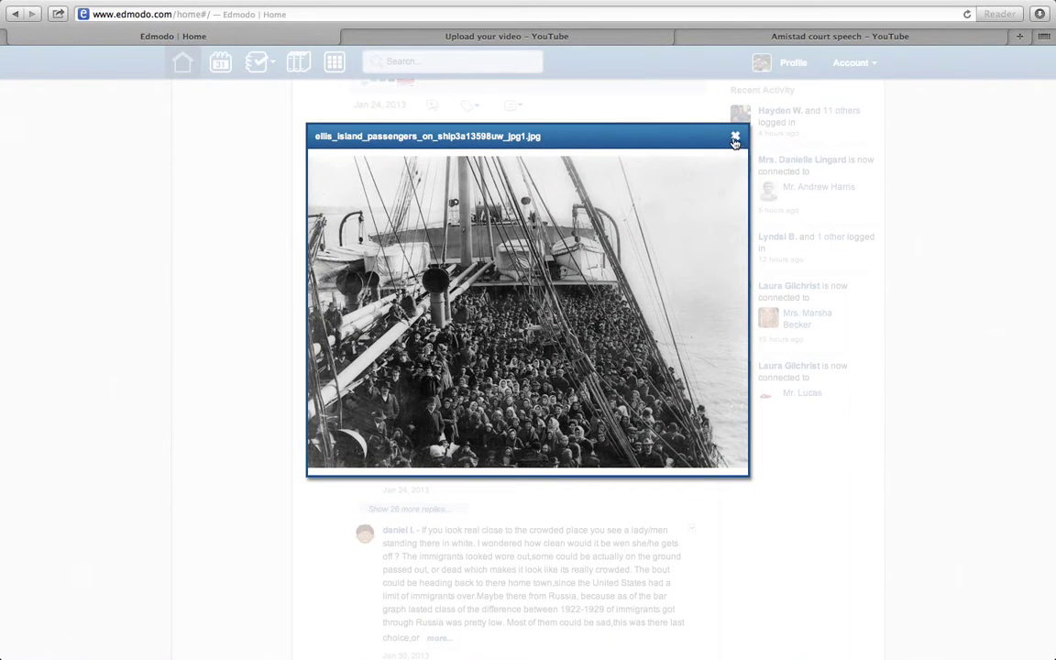
click(735, 137)
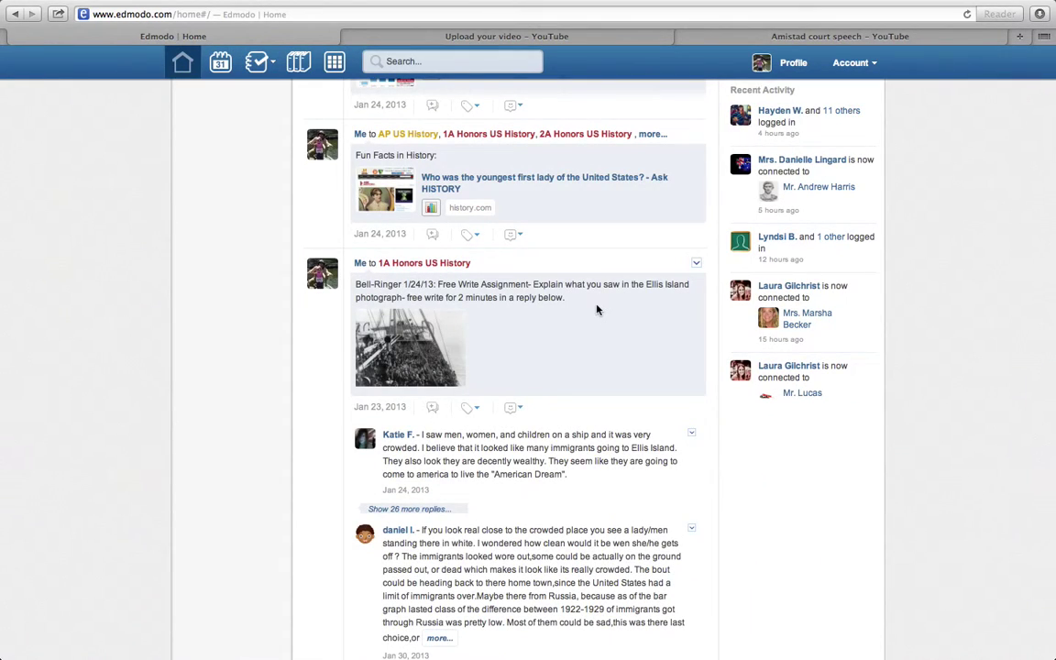
Start a note to the 1A Honors US History group with the text "Did you know?".
scroll(596, 309, up, 2)
scroll(596, 306, up, 5)
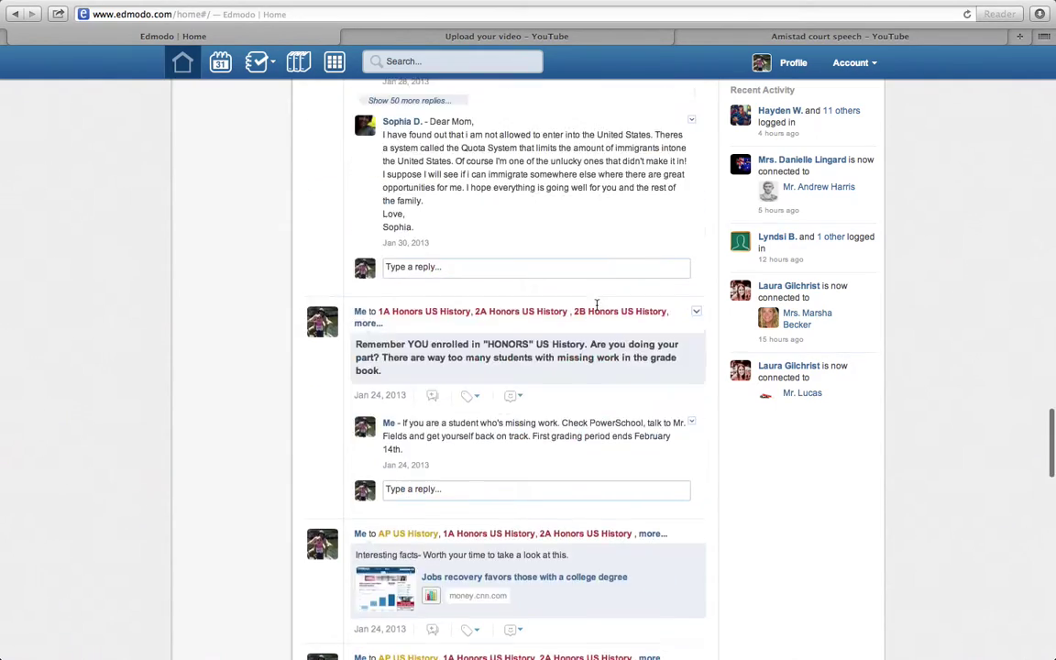
scroll(595, 306, up, 20)
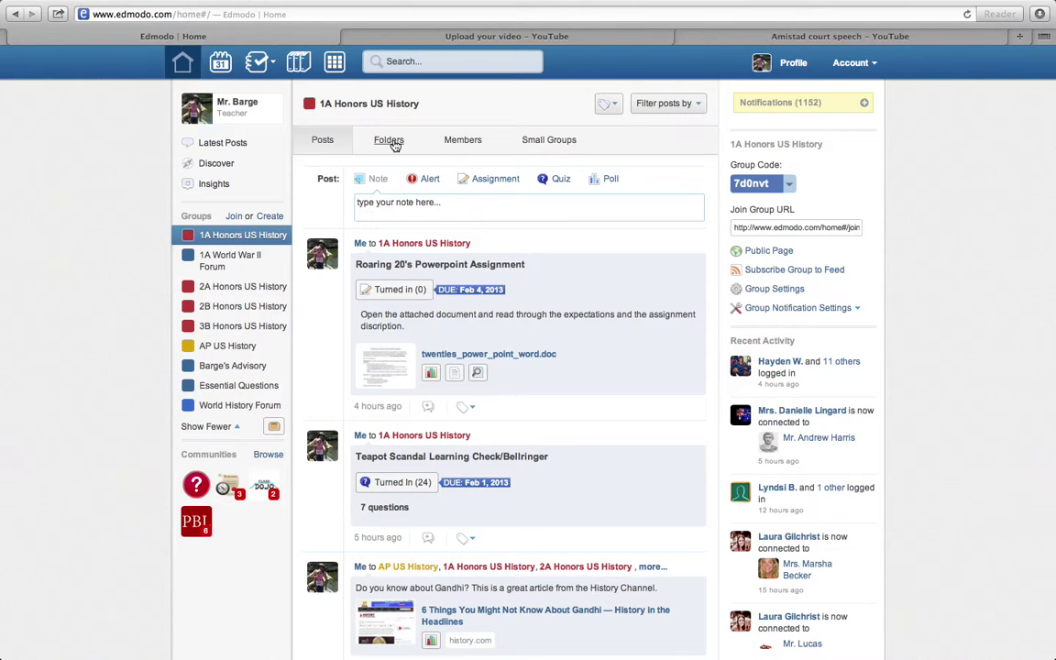
click(440, 206)
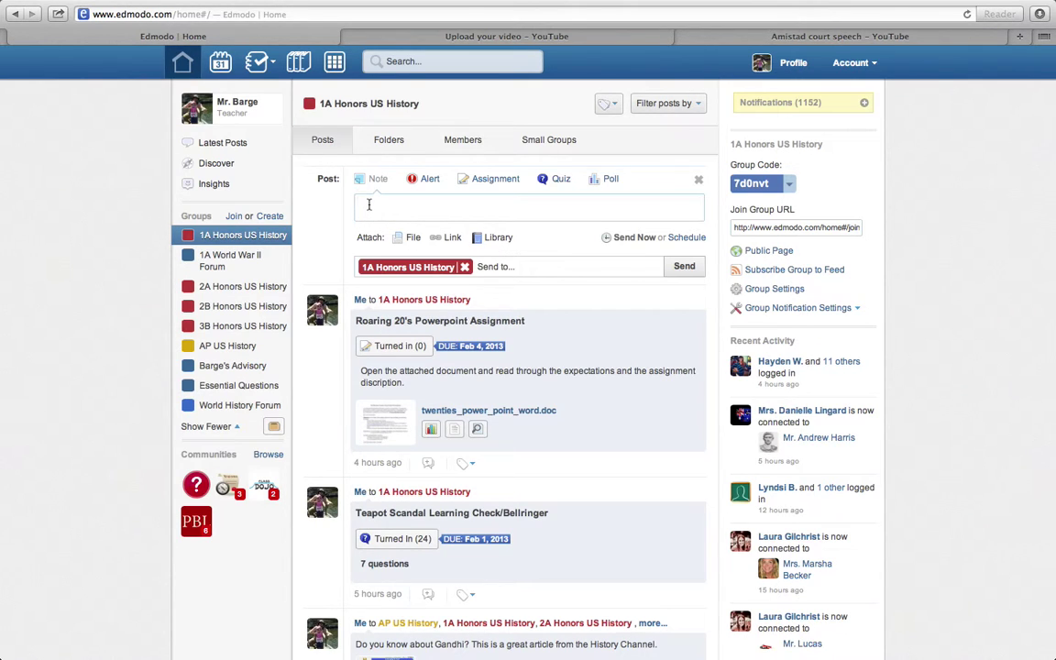
text(Did you know?)
Browse the library for note attachments, including the Chapter 12 Roaring 20s folder and the full Library, and close it without attaching anything.
click(495, 239)
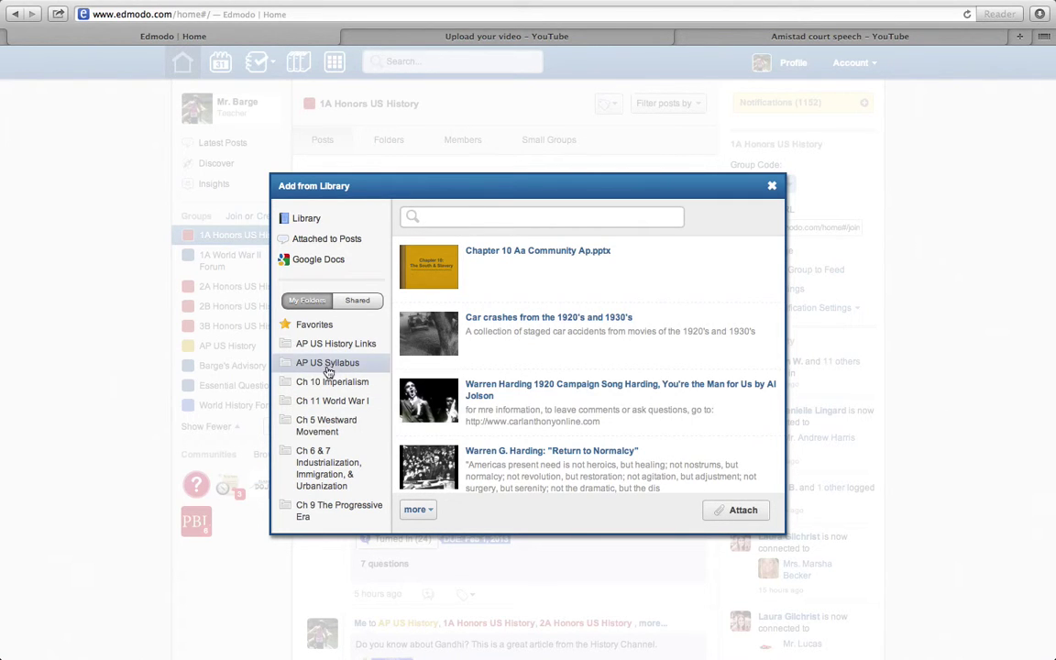
scroll(322, 366, down, 5)
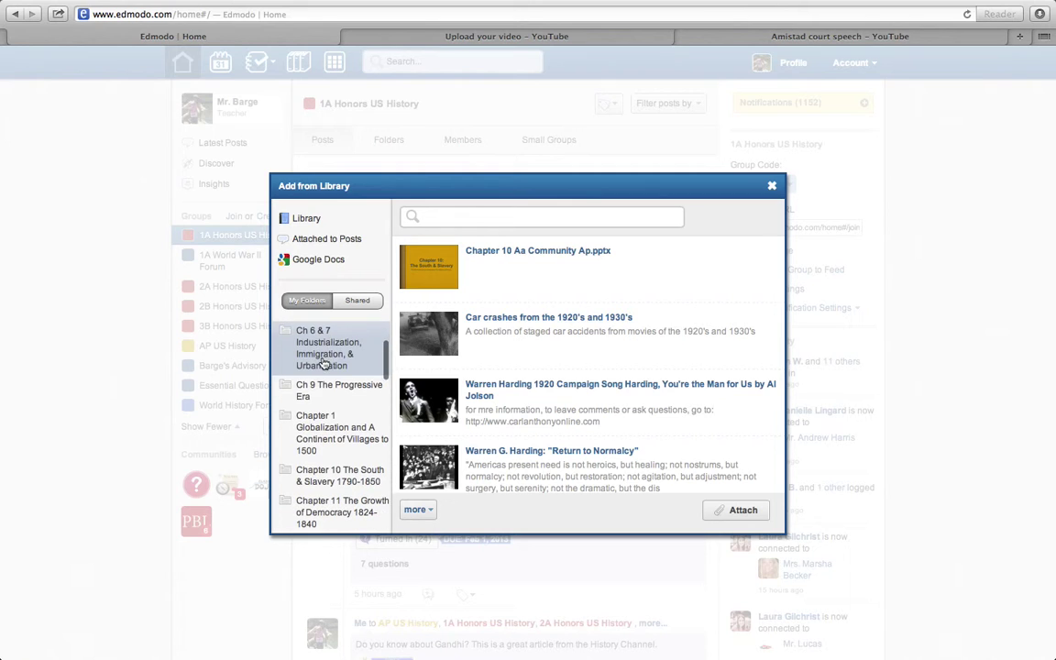
scroll(311, 417, down, 6)
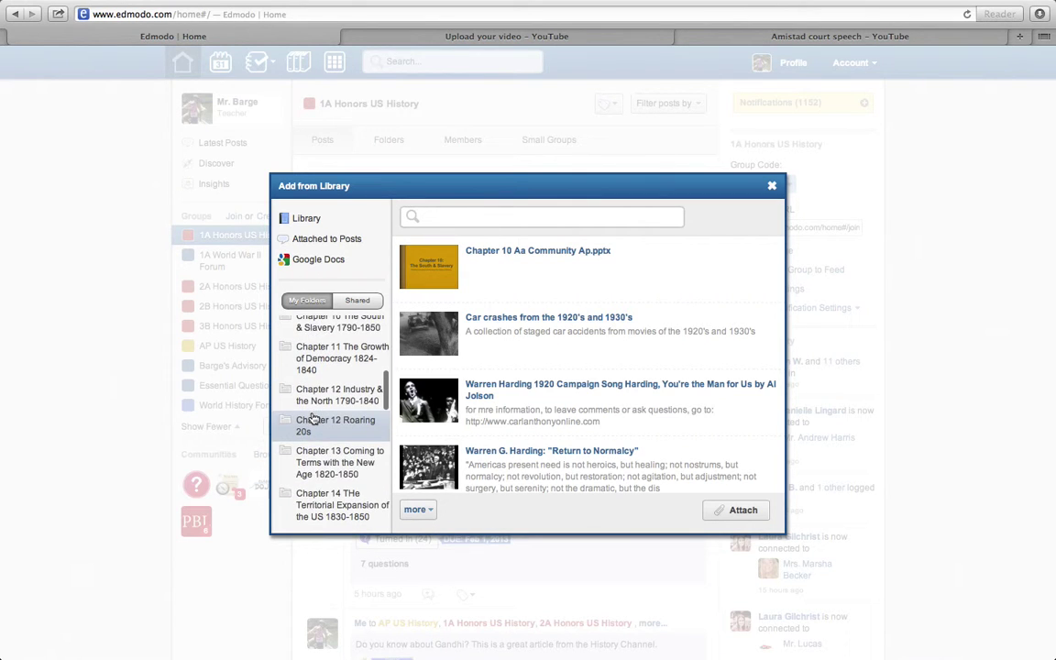
click(316, 386)
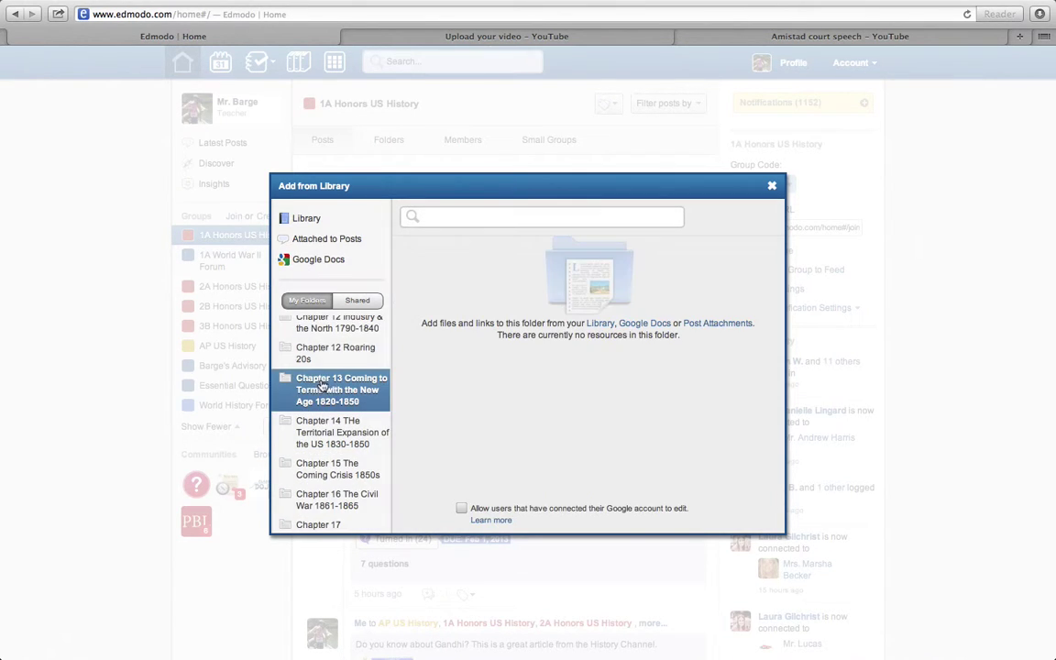
click(315, 357)
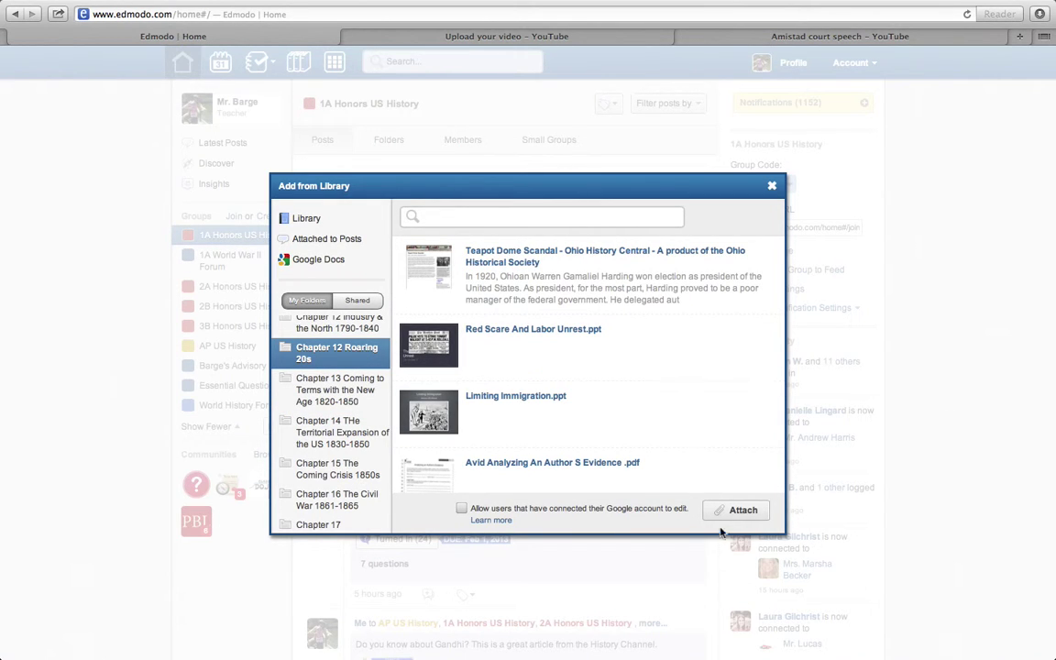
click(311, 227)
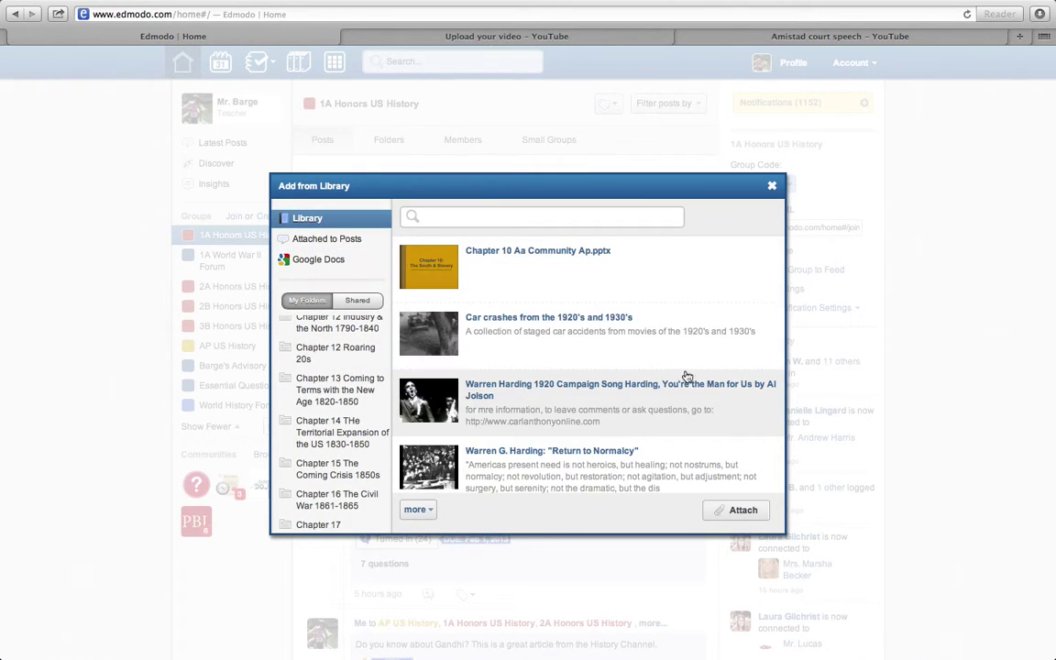
click(772, 186)
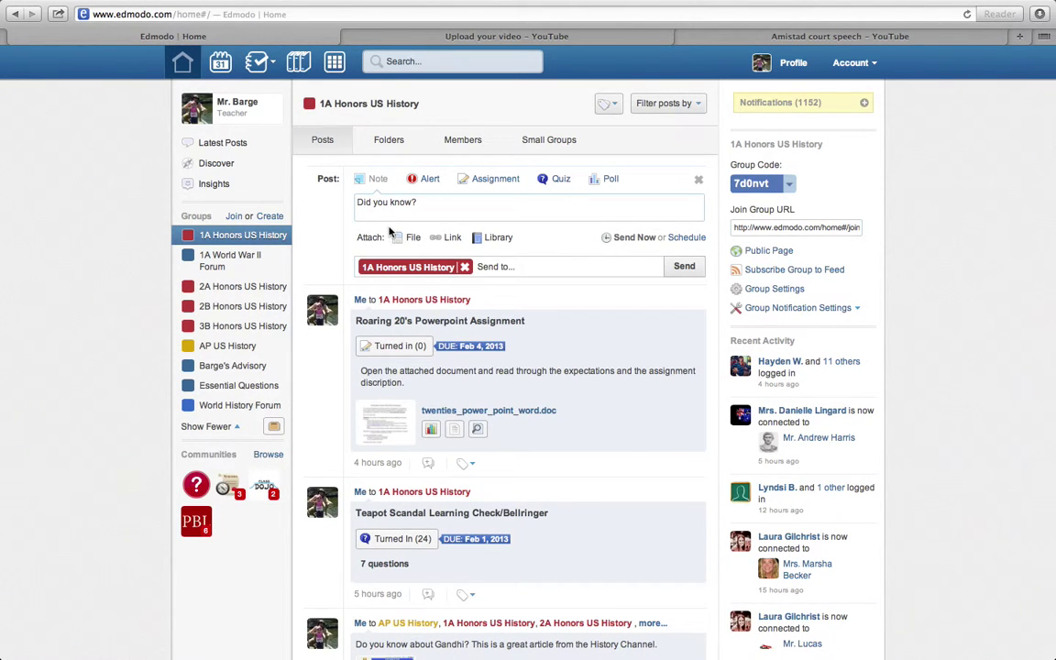
Add the 2A Honors US History group as a second recipient of the note, and remove it again.
click(420, 266)
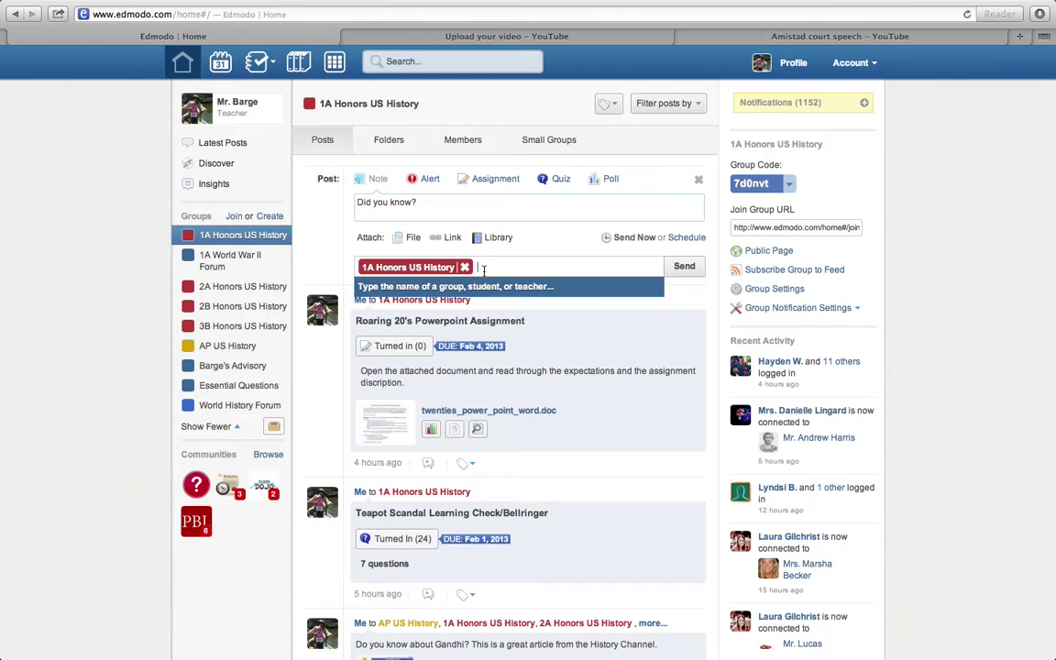
text(2a)
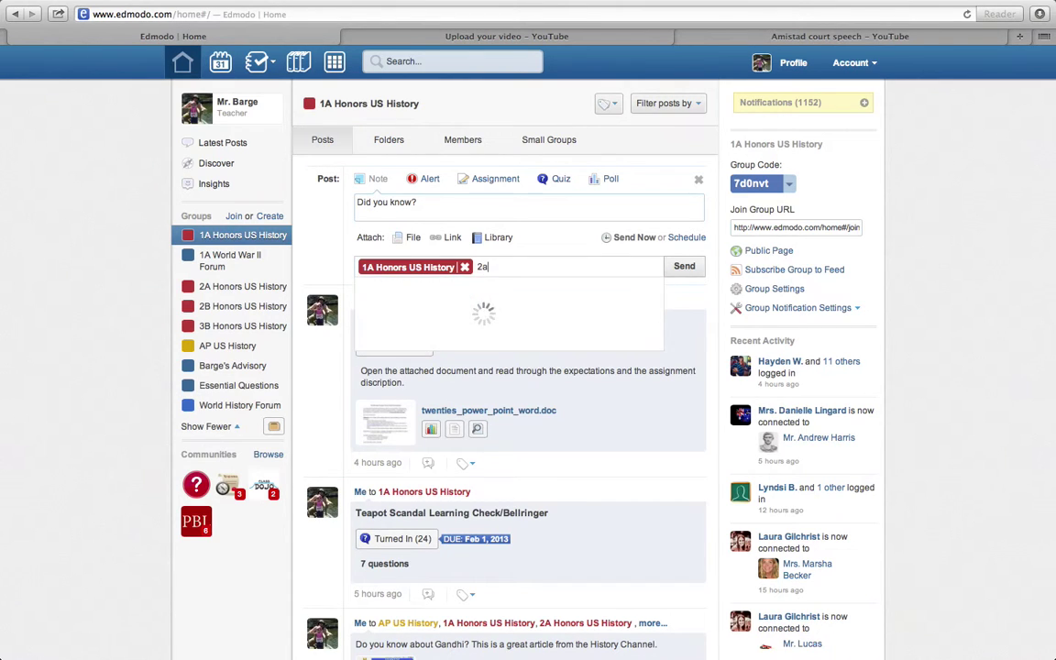
click(420, 291)
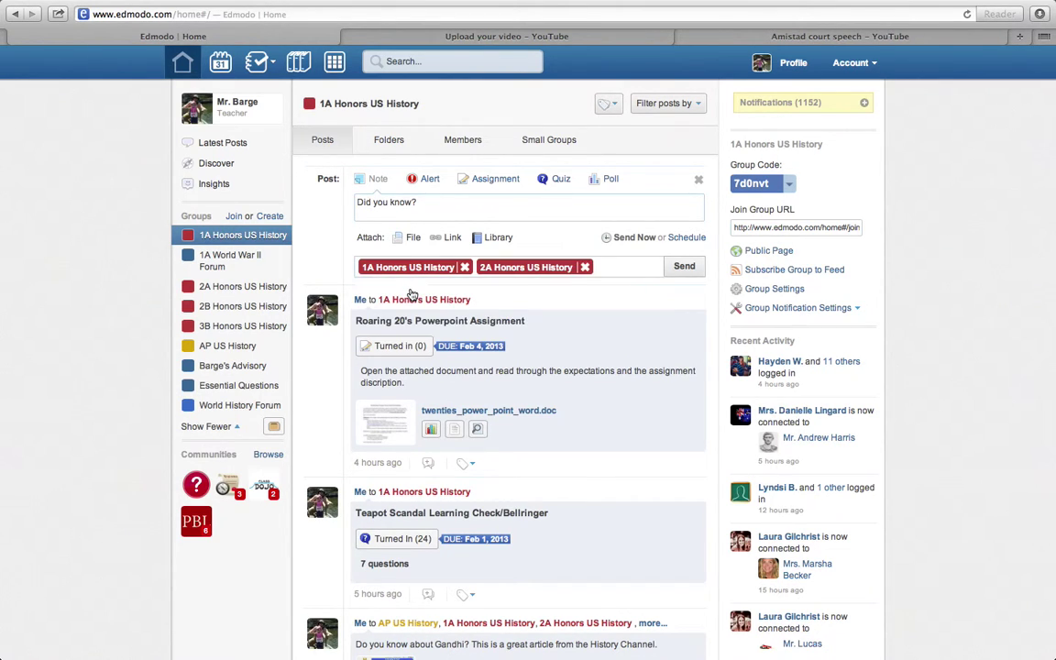
click(603, 268)
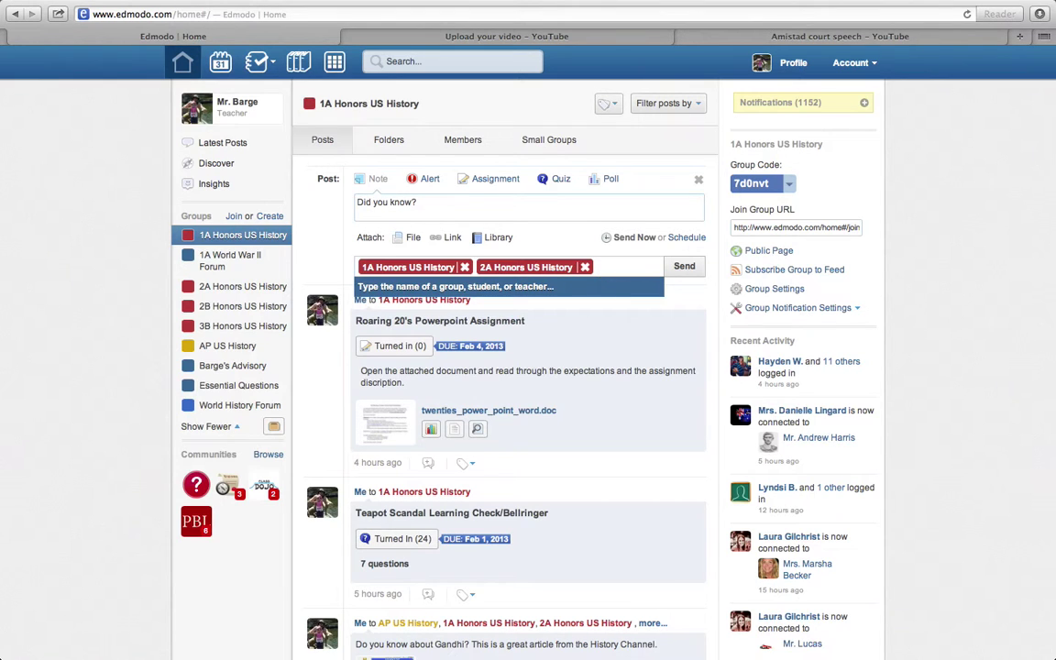
key(BackSpace)
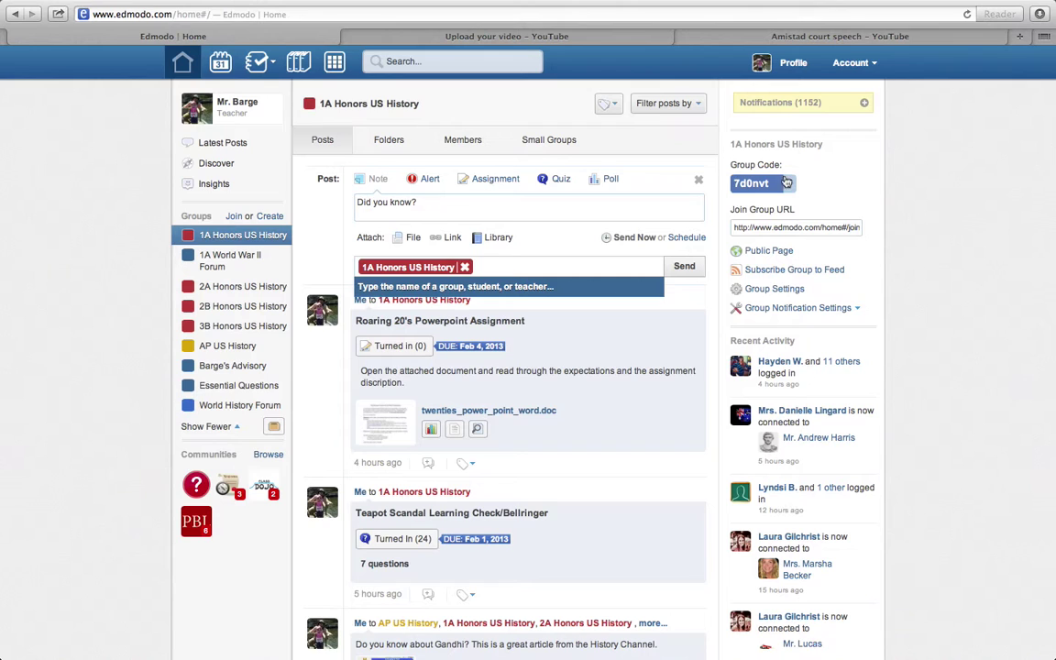
Start an assignment post titled "Roaring 20s PP Assignment" with the description "Open the .......".
click(490, 183)
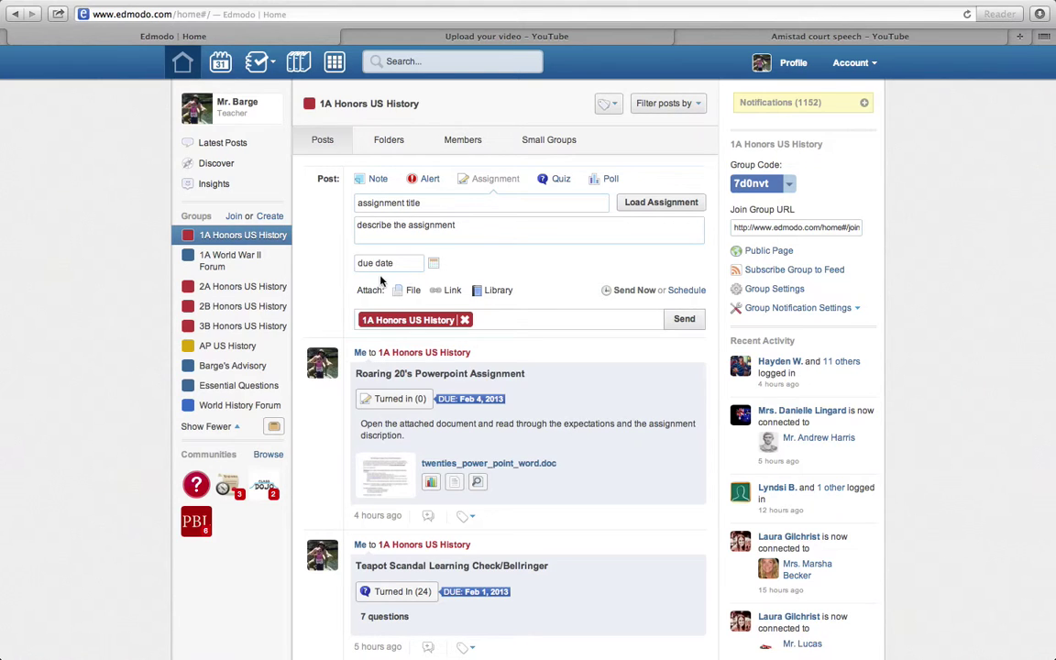
click(505, 200)
text(Roaring 20s PP Assignment)
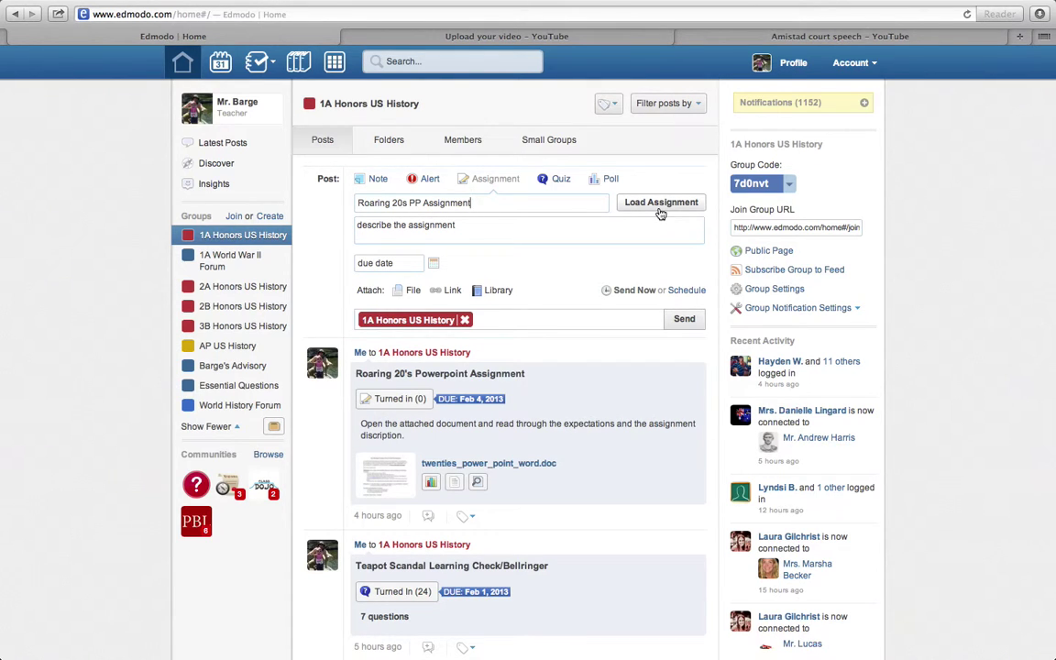
click(443, 224)
text(Op)
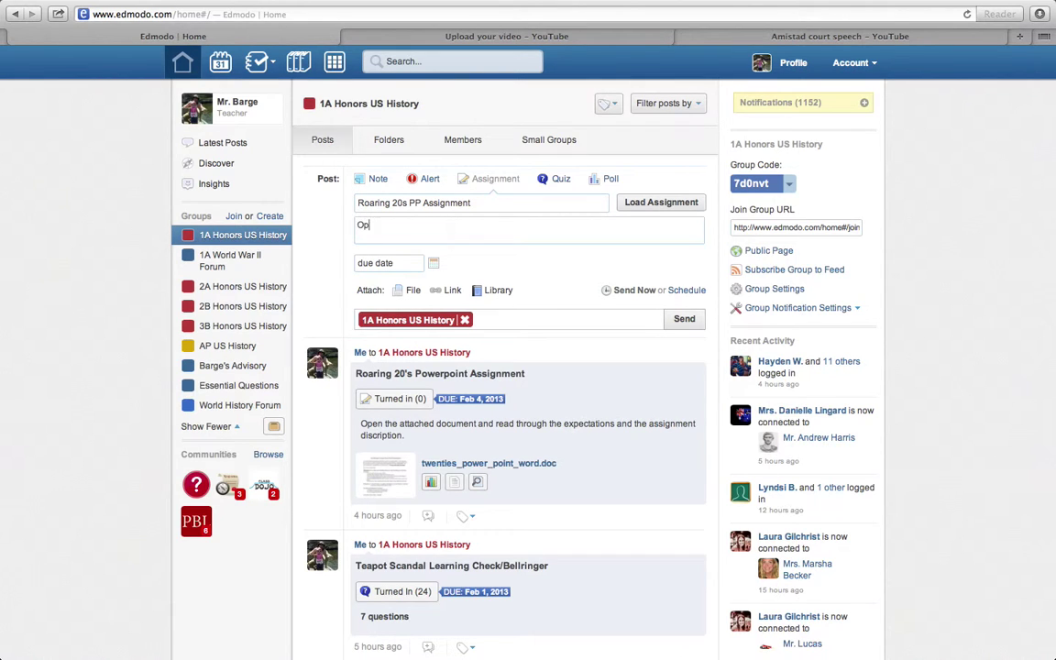
text(en the ......)
Set the due date of the Roaring 20s PP Assignment to 02/06/2013.
click(435, 265)
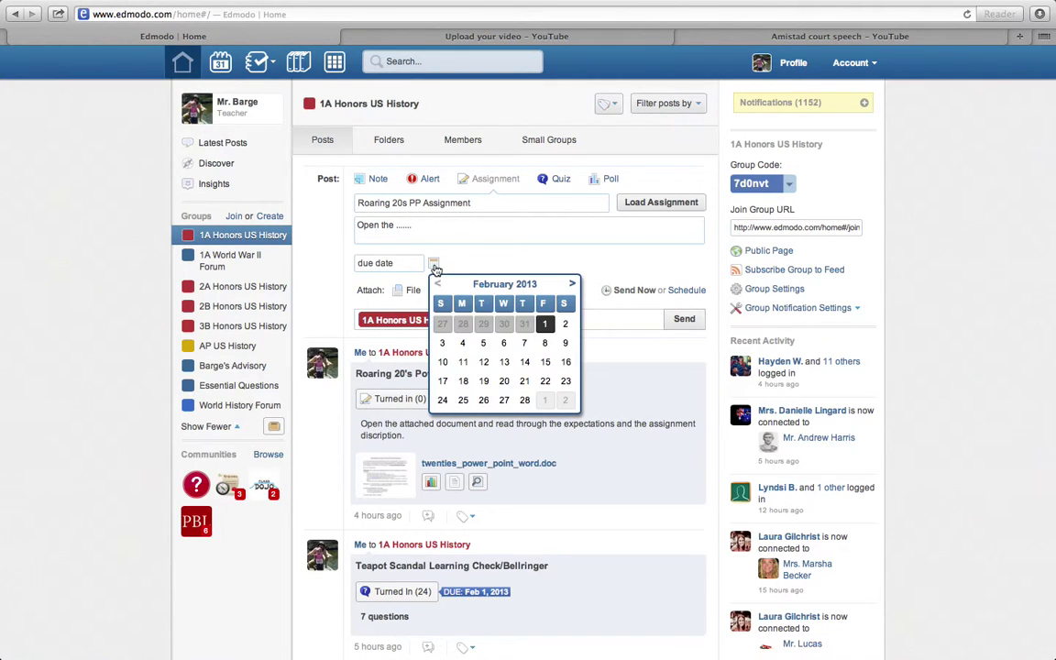
click(504, 343)
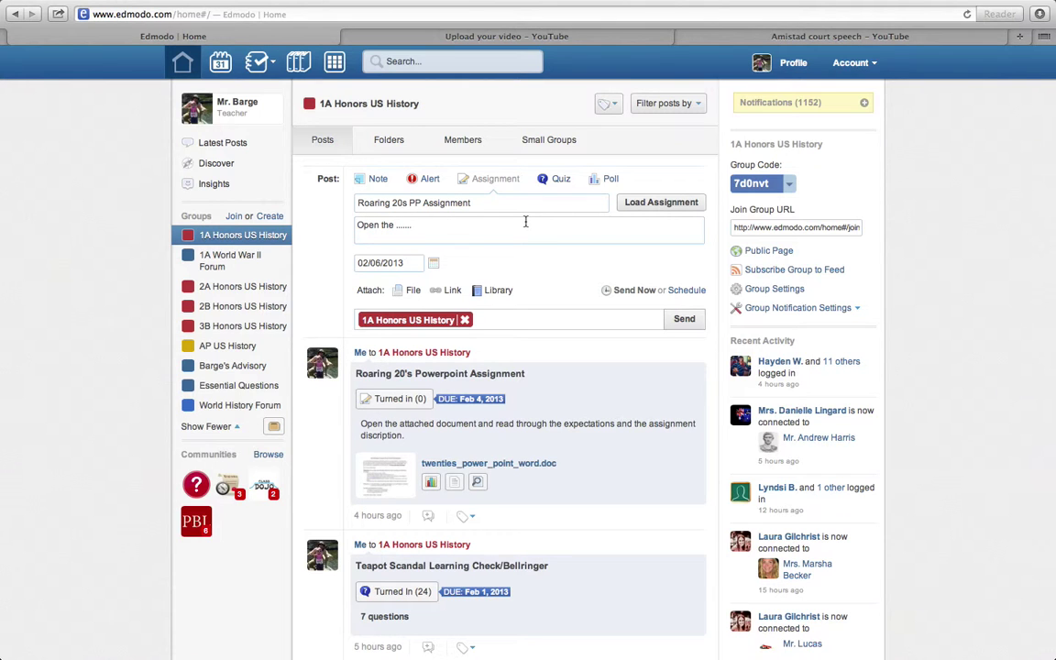
Browse the library's folders for an assignment attachment and open the Chapter 12 Roaring 20s folder.
click(498, 292)
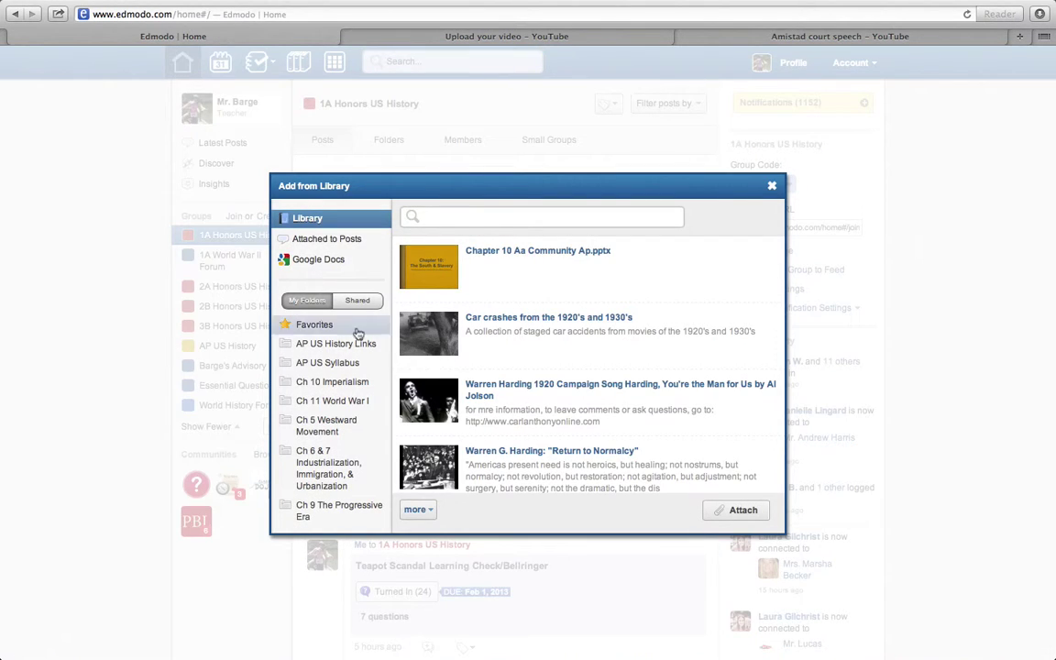
scroll(341, 379, down, 10)
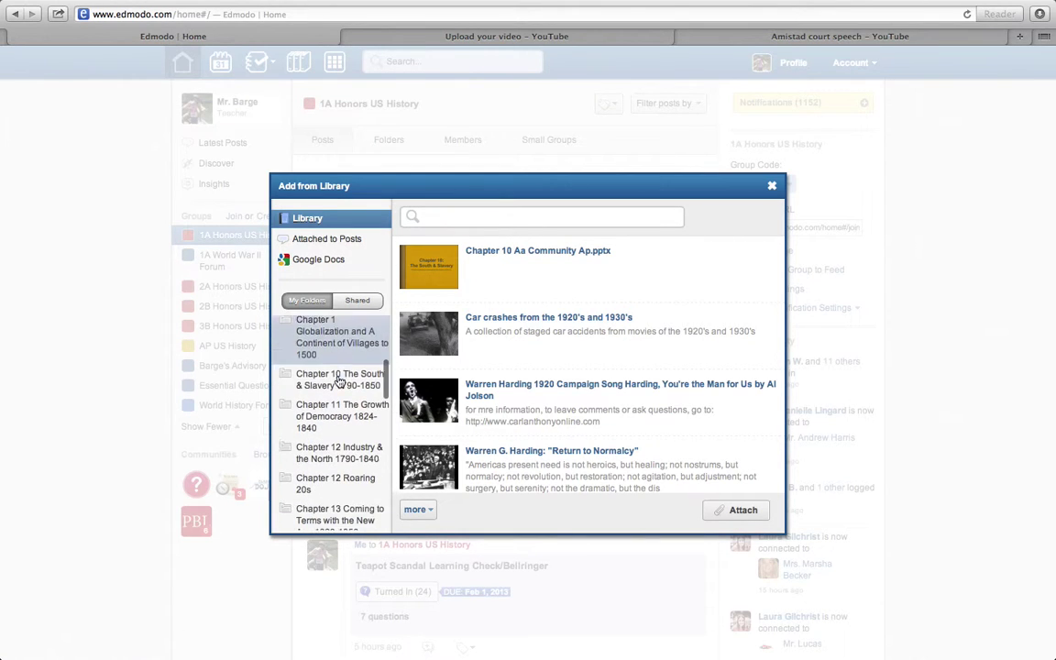
scroll(341, 383, down, 2)
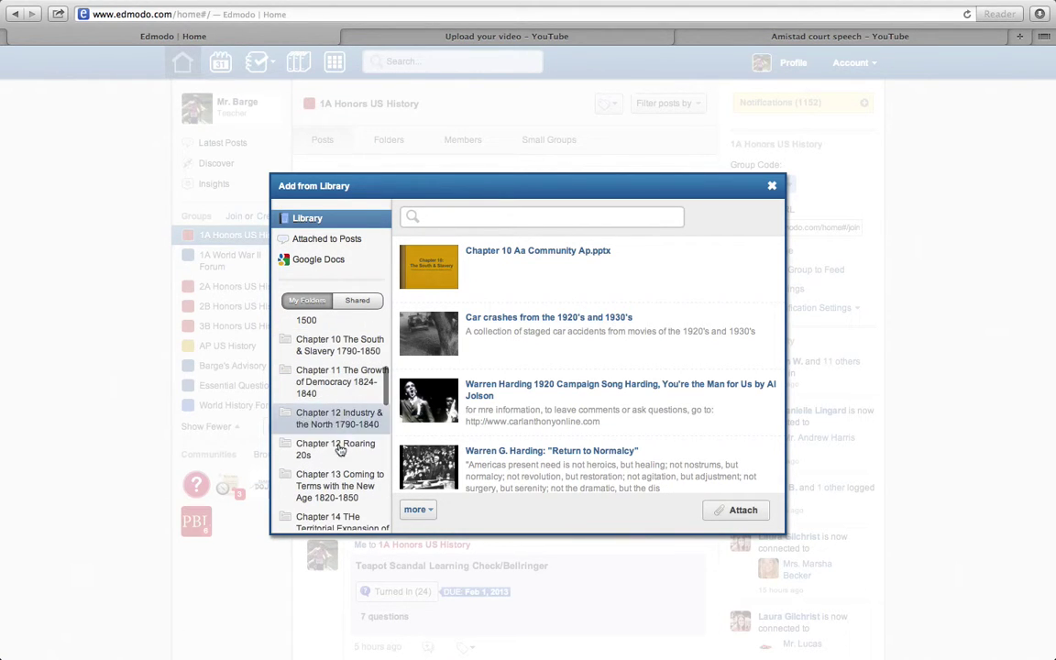
scroll(340, 449, down, 4)
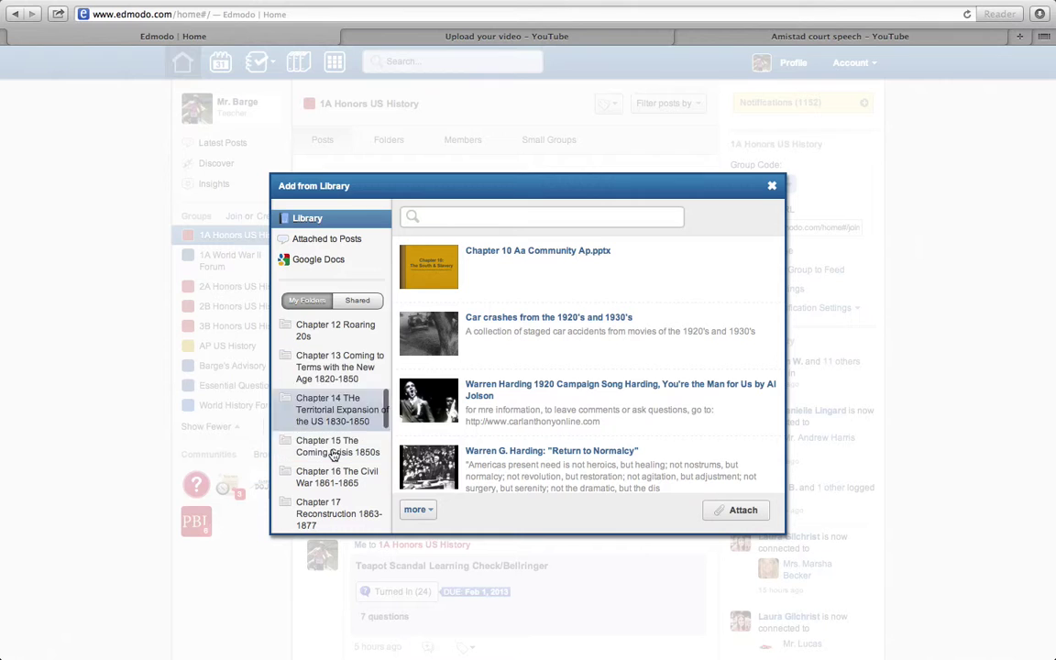
scroll(334, 454, down, 8)
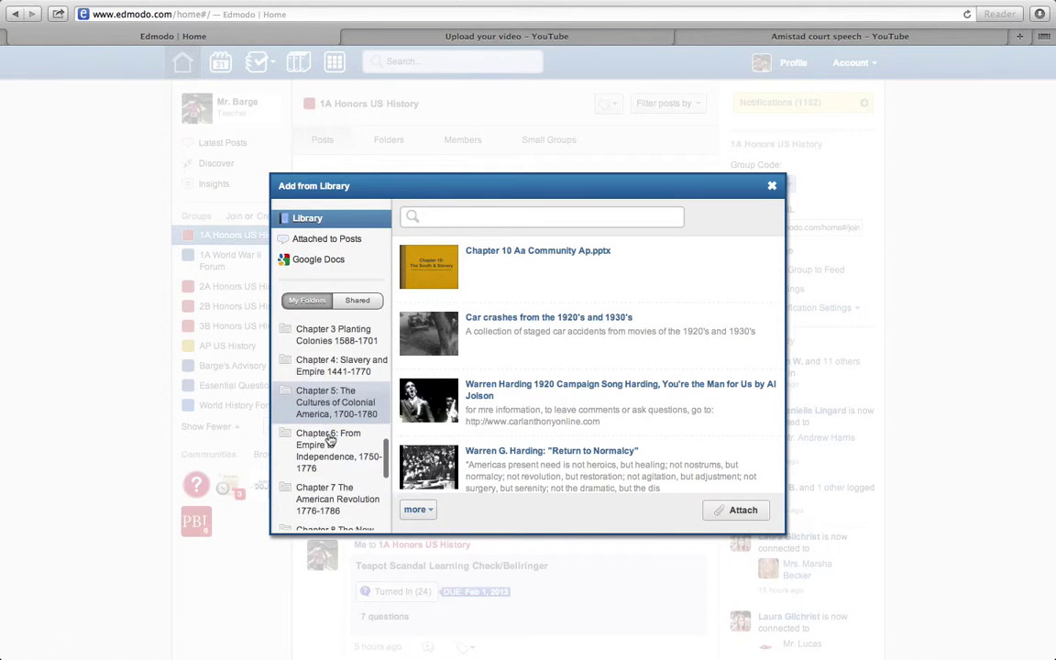
scroll(330, 441, down, 5)
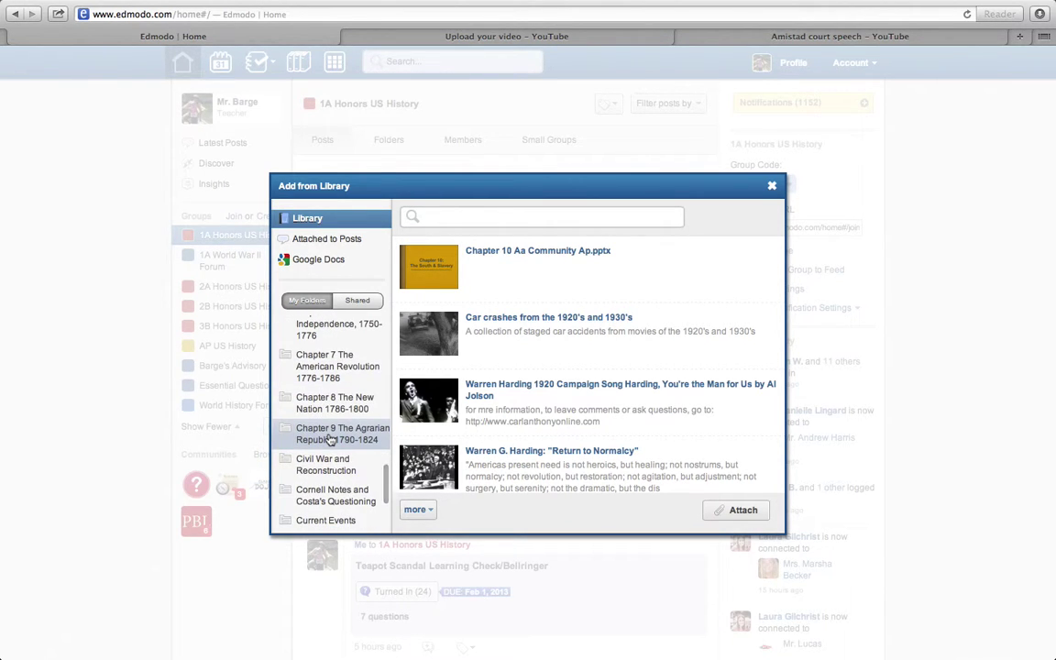
scroll(330, 441, up, 7)
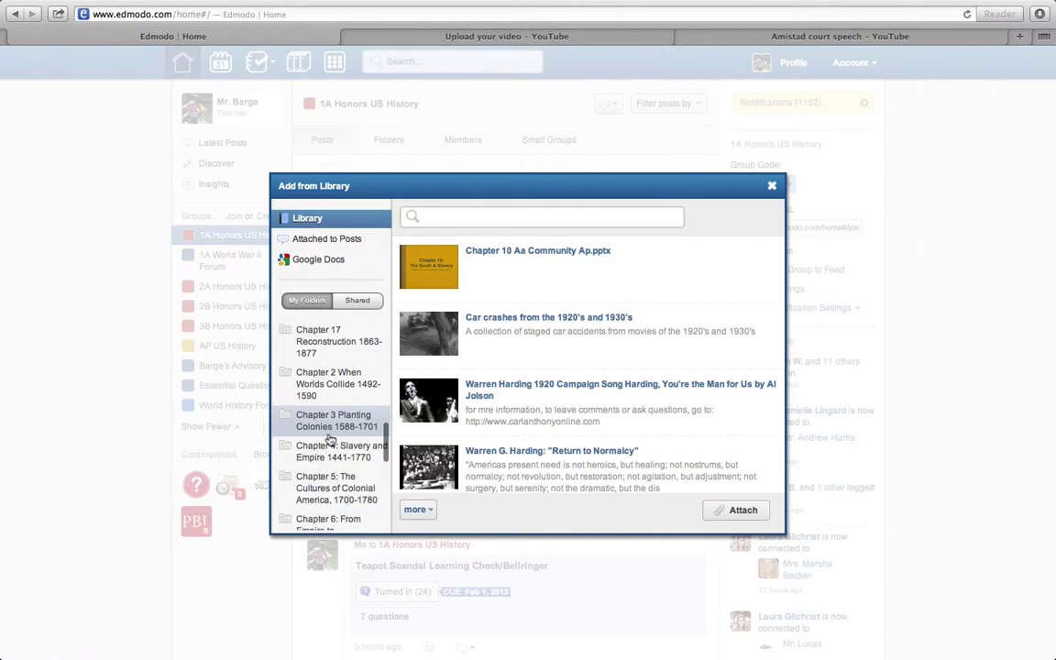
scroll(330, 441, up, 6)
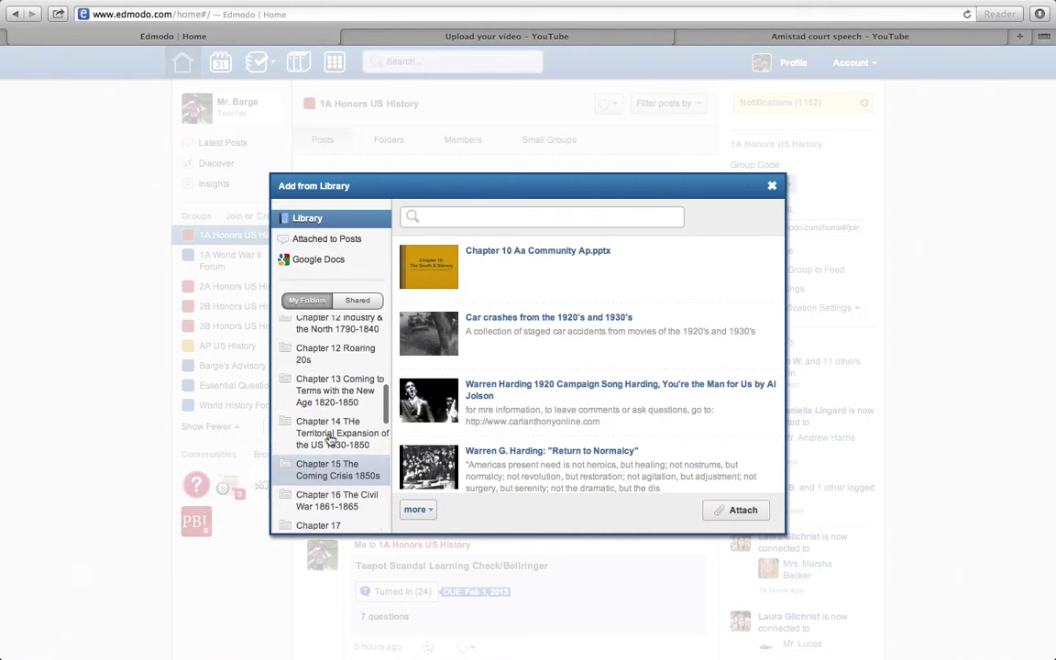
scroll(316, 403, up, 1)
click(316, 371)
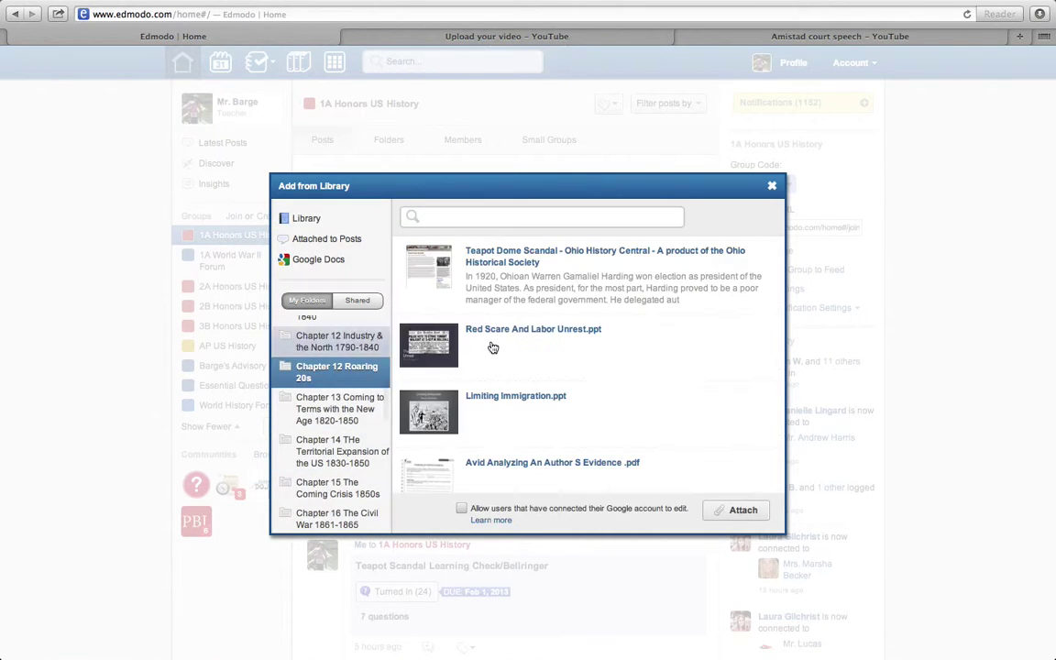
Look through the files in the Chapter 12 Roaring 20s folder and close the library without attaching anything.
scroll(640, 377, down, 1)
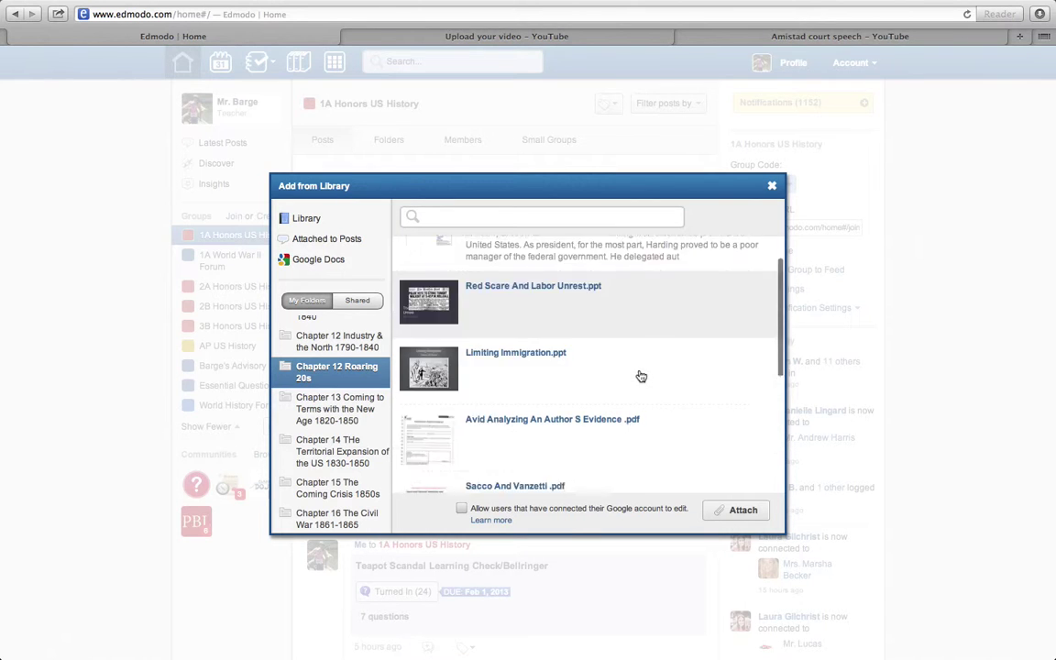
scroll(640, 377, down, 4)
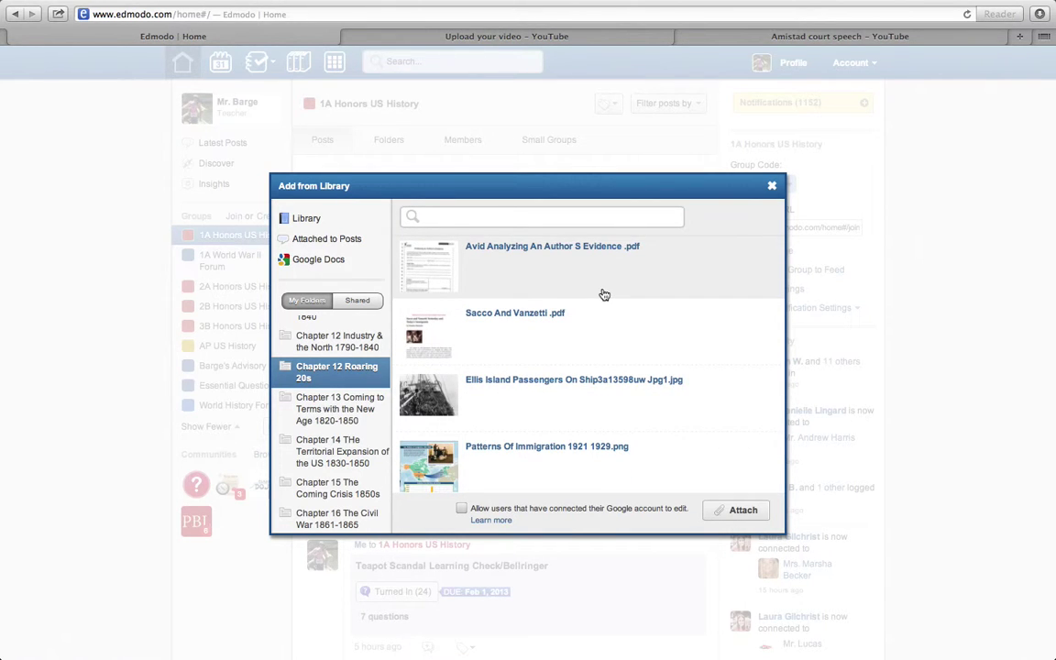
scroll(608, 308, down, 2)
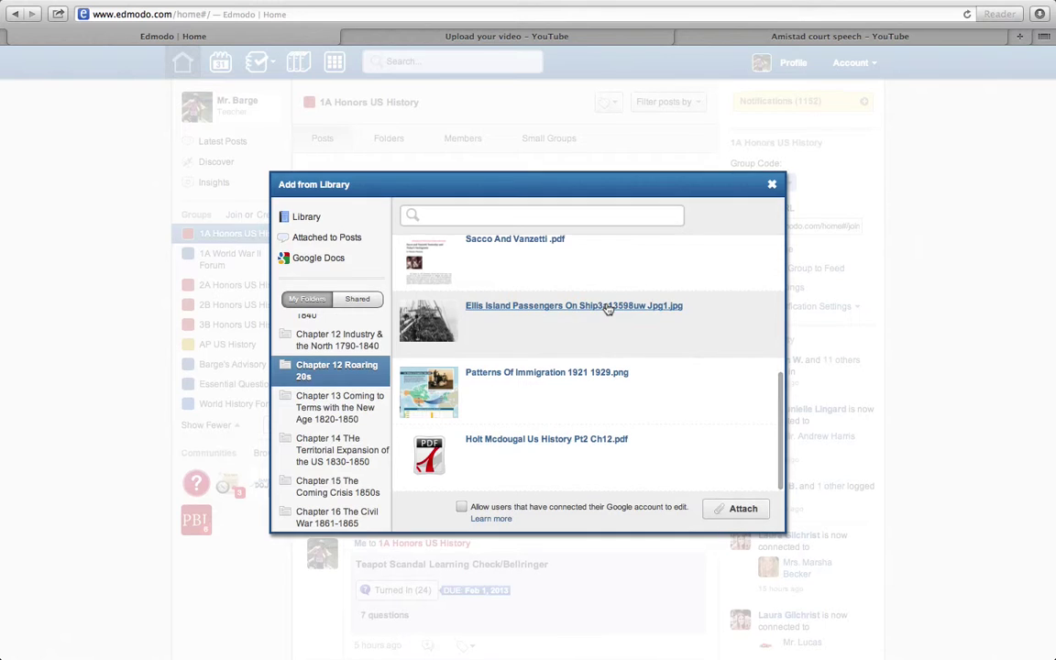
scroll(608, 307, up, 6)
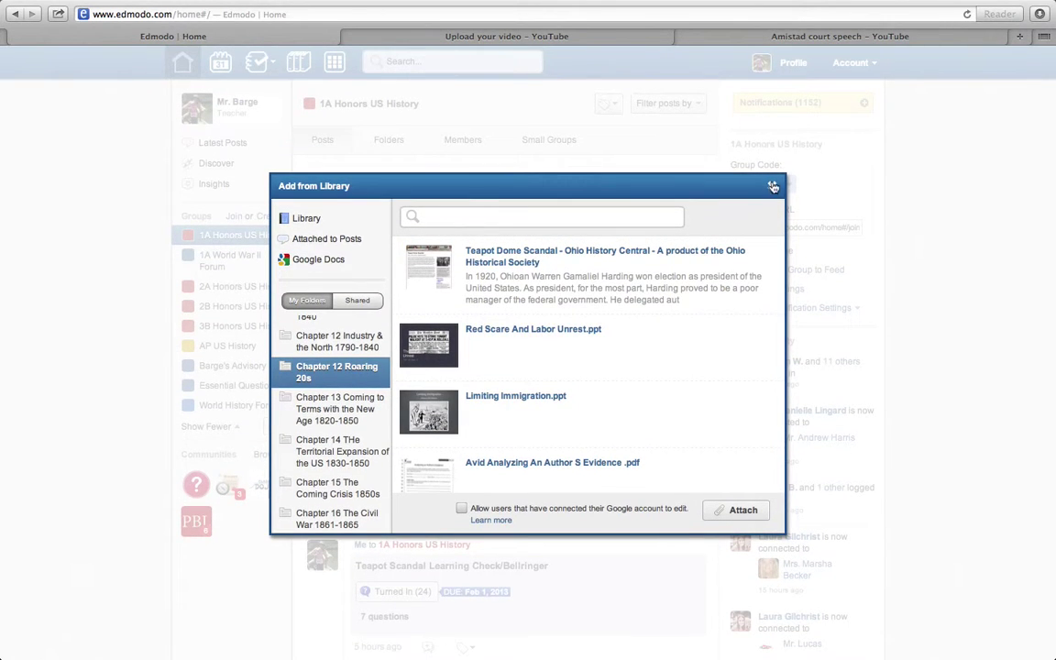
click(773, 186)
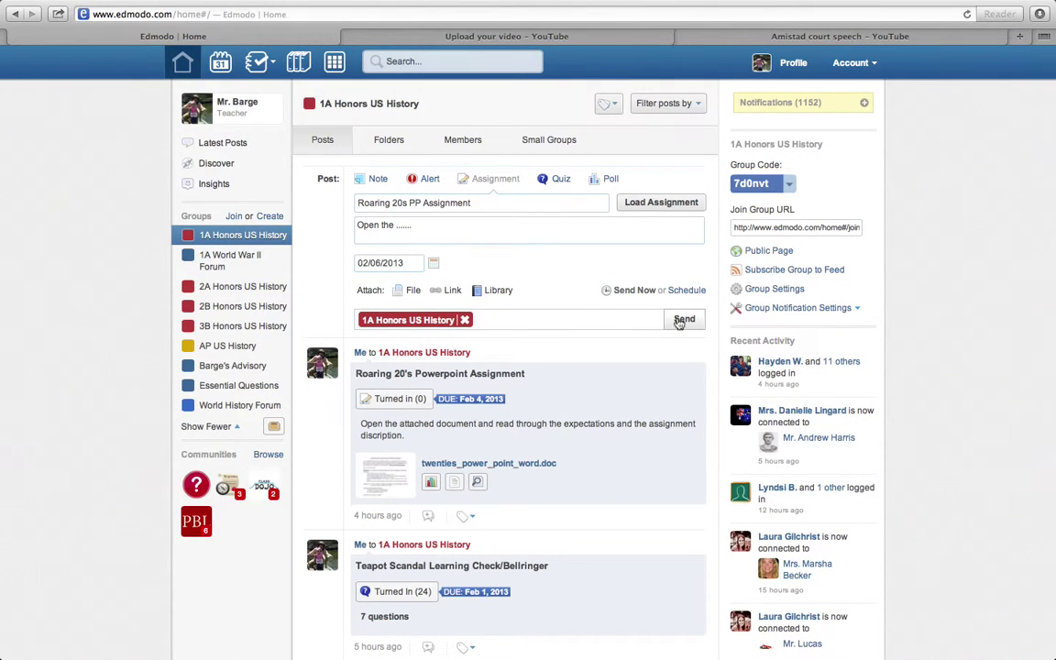